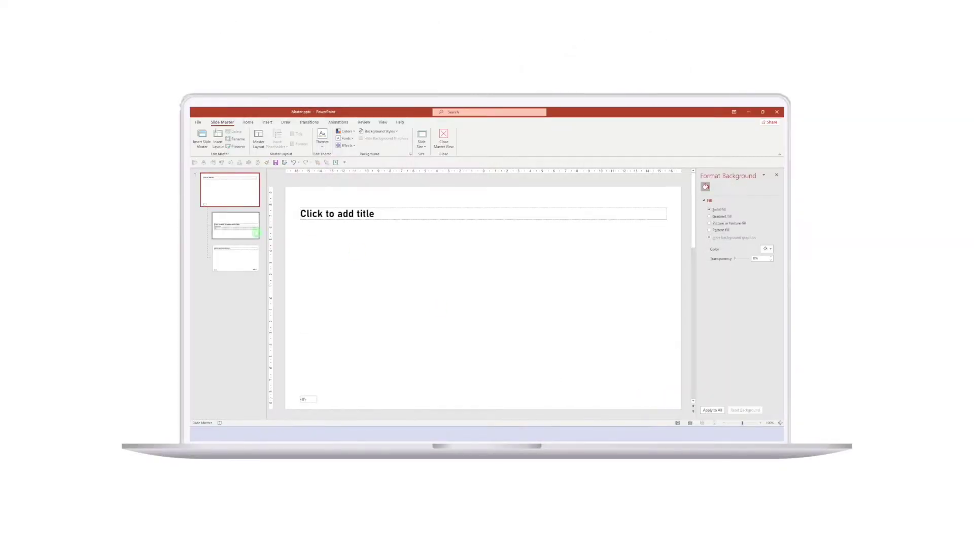
# Copy the logo from layout 3 onto the presentation-title layout, lower left beneath the Date line.
pyautogui.click(233, 252)
pyautogui.click(671, 400)
pyautogui.hotkey('ctrl', 'c')
pyautogui.click(517, 341)
pyautogui.press('pageup')
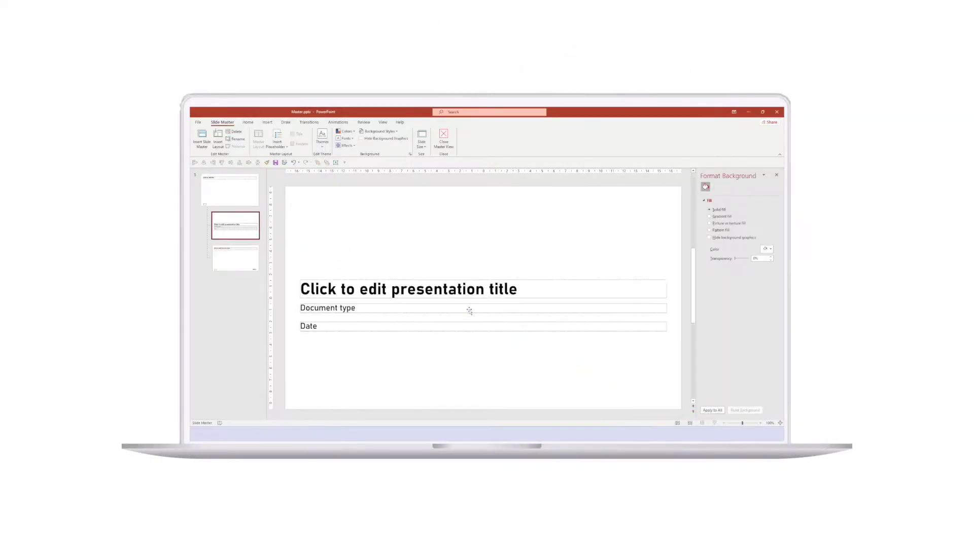
pyautogui.hotkey('ctrl', 'v')
pyautogui.moveTo(608, 392); pyautogui.dragTo(371, 381)
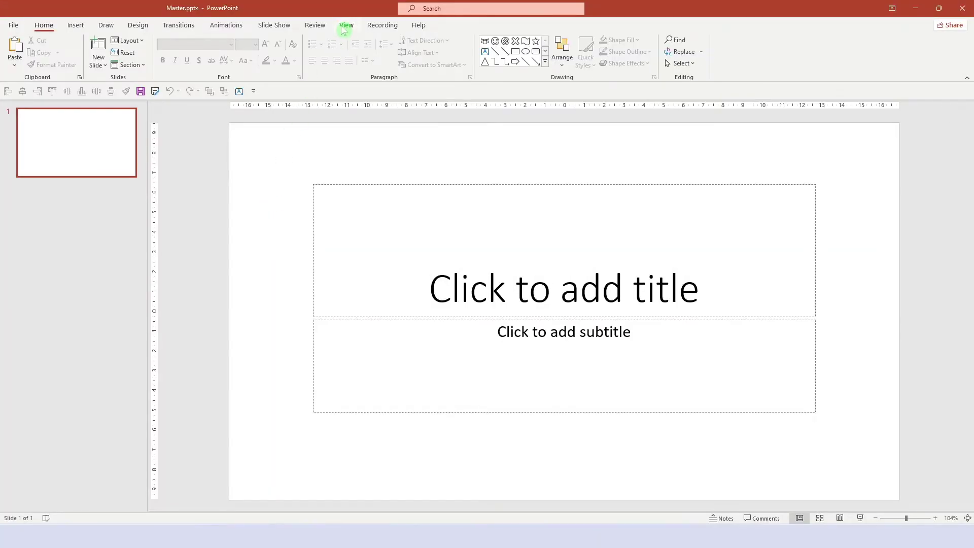
# Switch to Slide Master view and select the top-level slide master thumbnail.
pyautogui.click(345, 26)
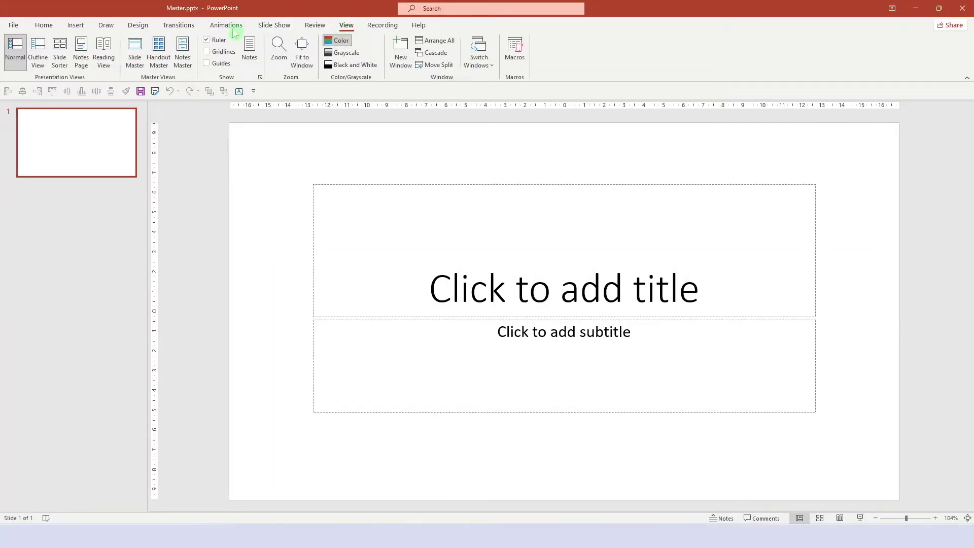
pyautogui.click(141, 58)
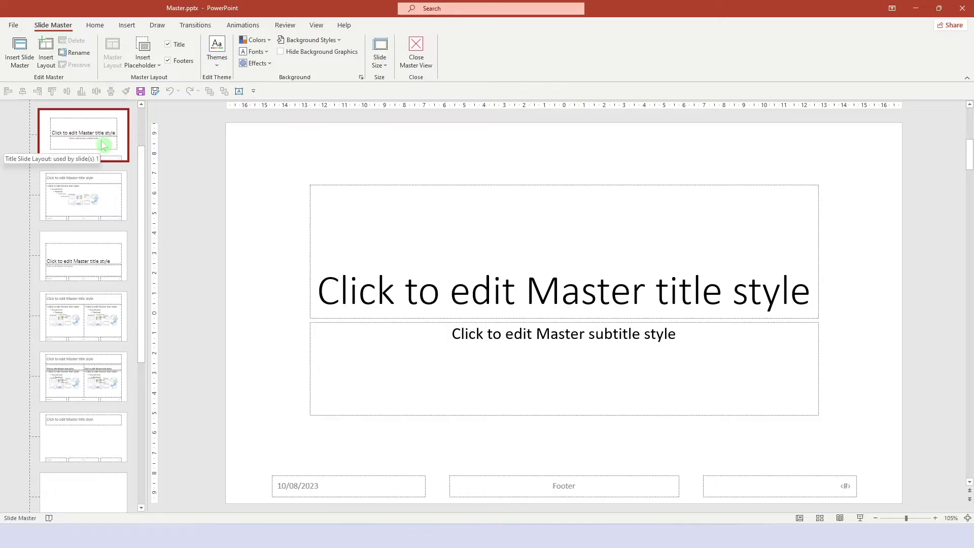
pyautogui.scroll(2, 122, 200)
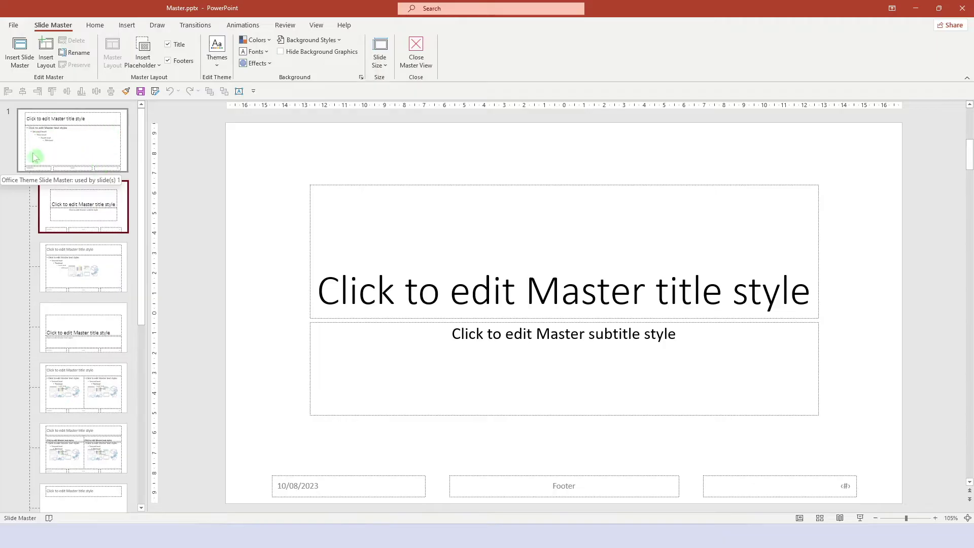
pyautogui.click(94, 156)
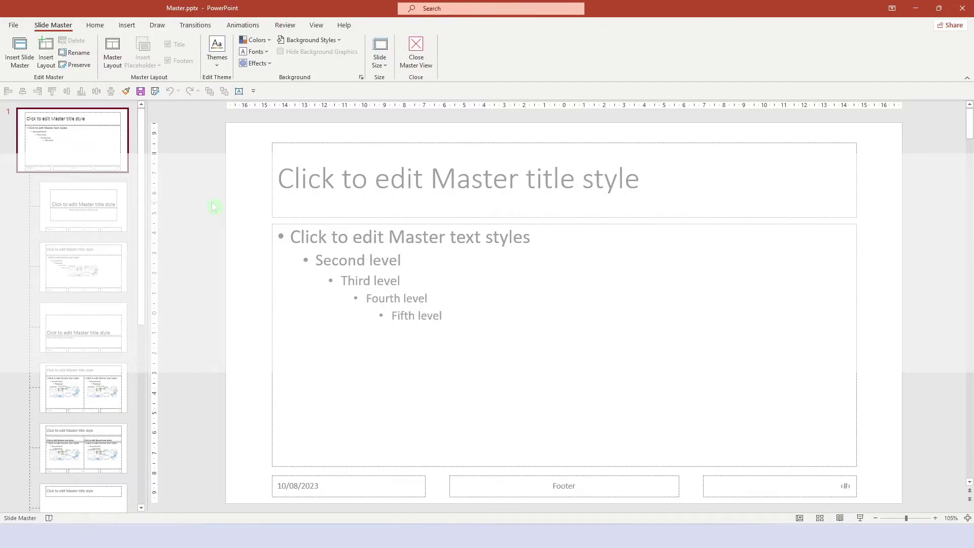
# Delete every layout from the third one down to the last.
pyautogui.click(122, 211)
pyautogui.scroll(-5, 114, 213)
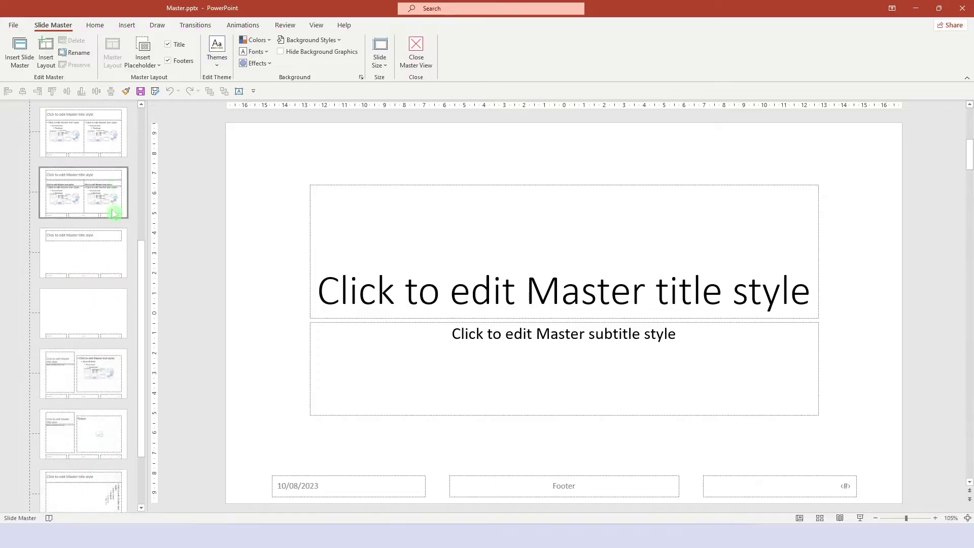
pyautogui.scroll(-1, 114, 214)
pyautogui.keyDown('shift'); pyautogui.click(114, 483); pyautogui.keyUp('shift')
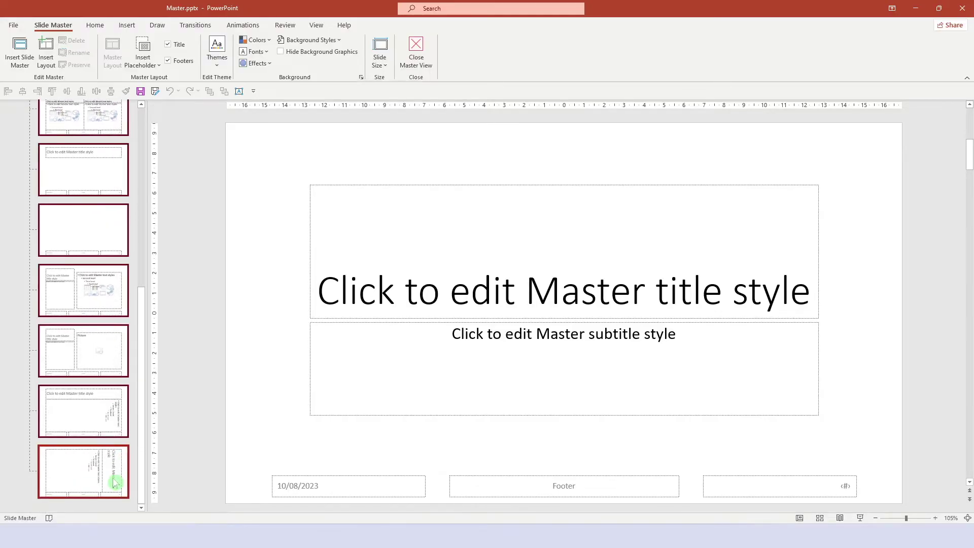
pyautogui.click(115, 483)
pyautogui.scroll(7, 115, 485)
pyautogui.keyDown('shift'); pyautogui.click(105, 273); pyautogui.keyUp('shift')
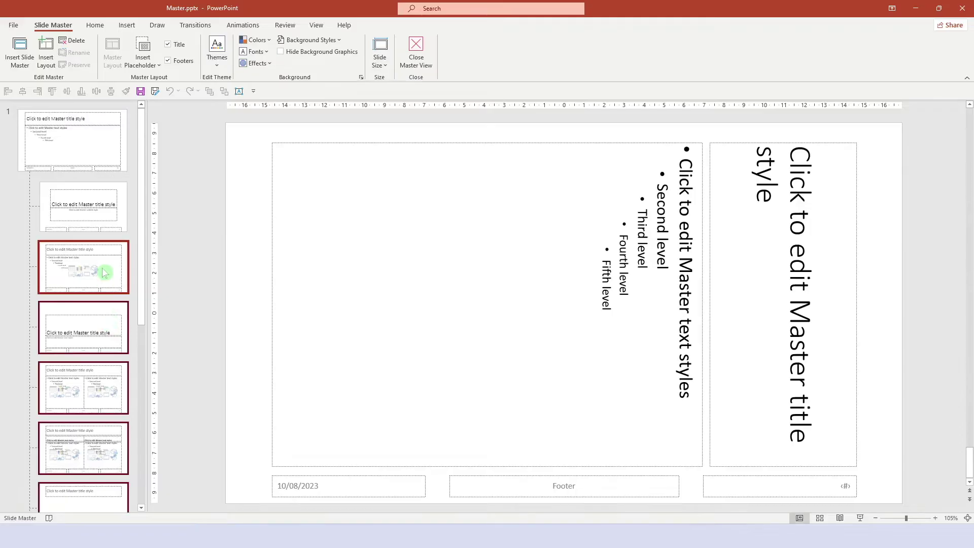
pyautogui.press('Delete')
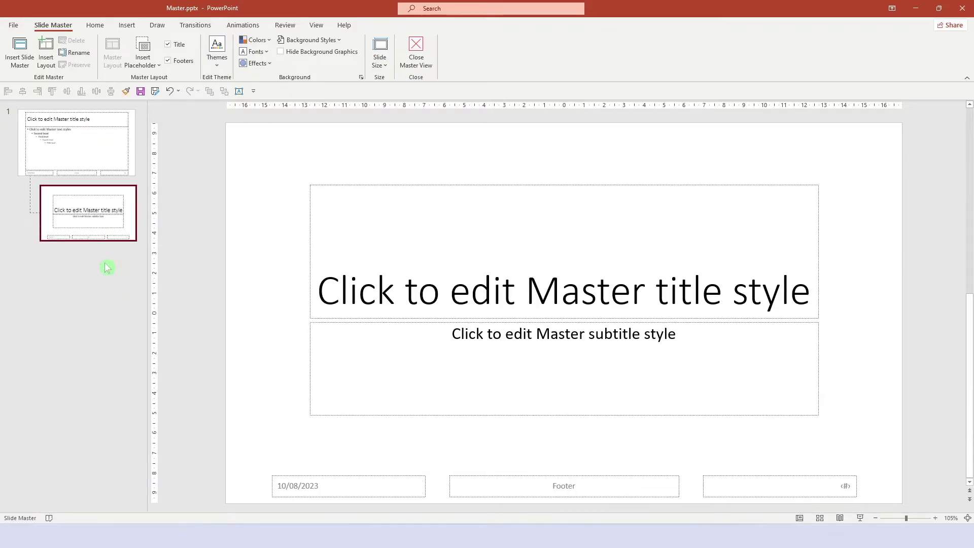
# Close Master View and delete the presentation's only slide.
pyautogui.click(416, 65)
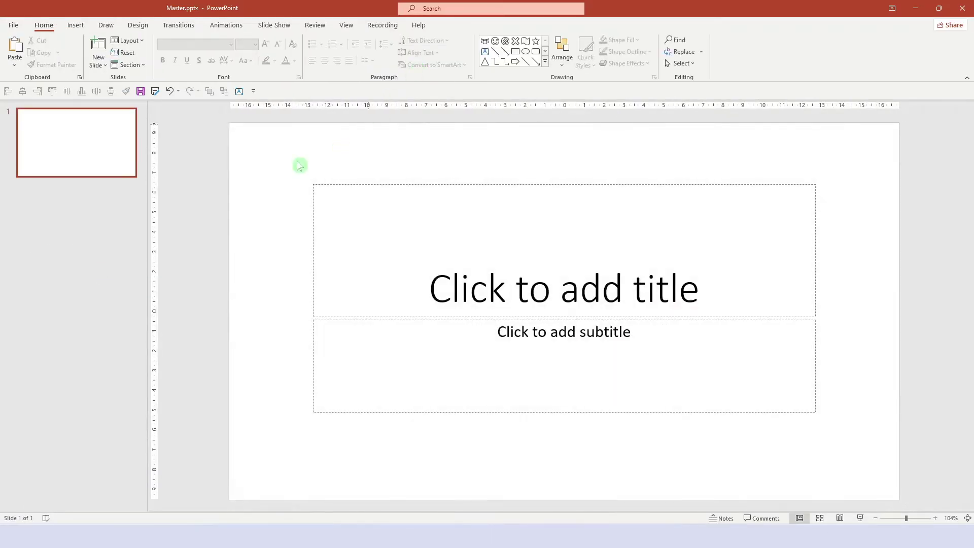
pyautogui.click(95, 157)
pyautogui.press('Delete')
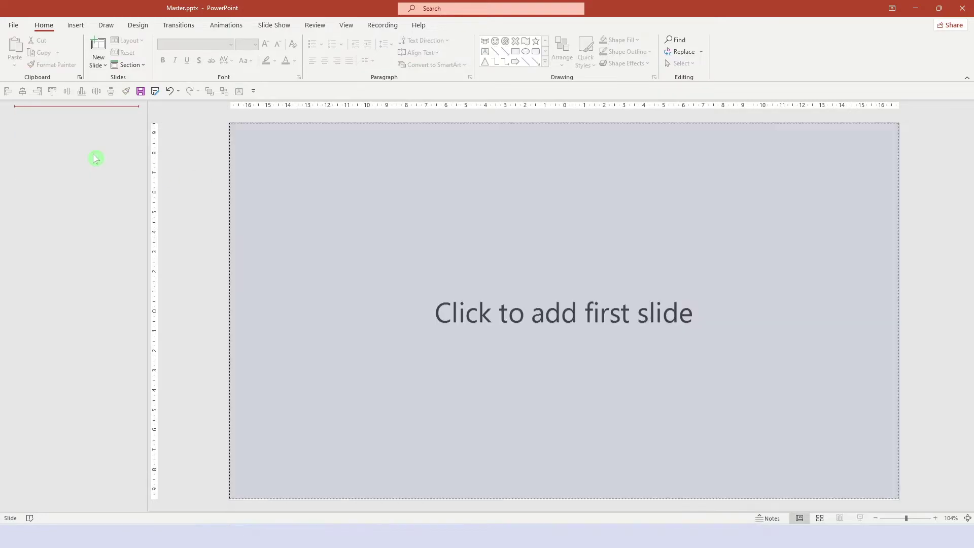
# Back in Slide Master view, delete the Title Slide layout.
pyautogui.click(345, 25)
pyautogui.click(135, 57)
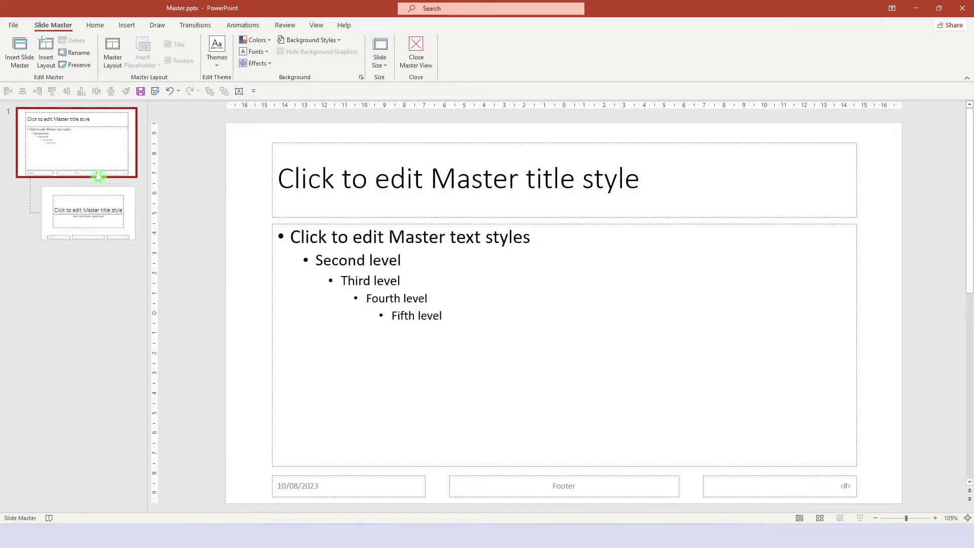
pyautogui.click(85, 205)
pyautogui.press('Delete')
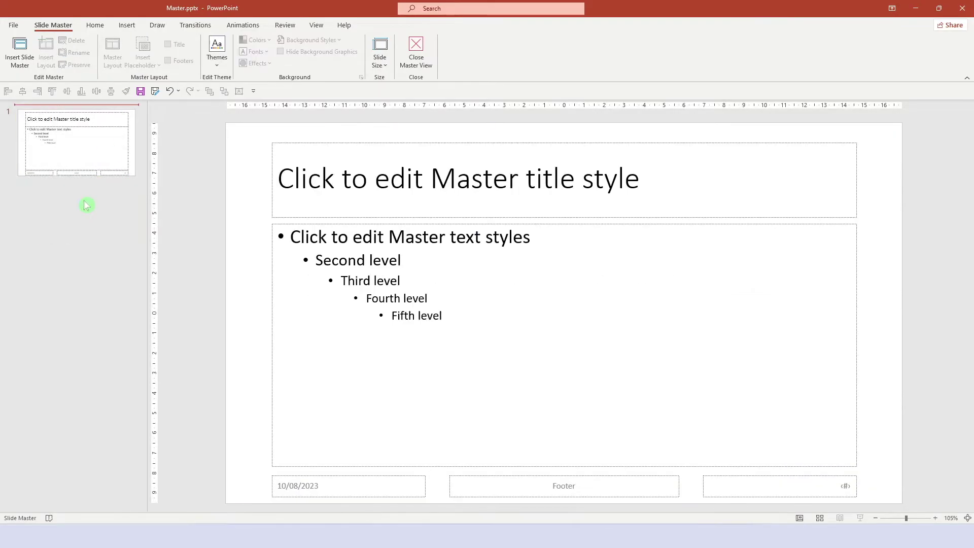
# Set the master title placeholder's font to bold Bahnschrift.
pyautogui.click(96, 163)
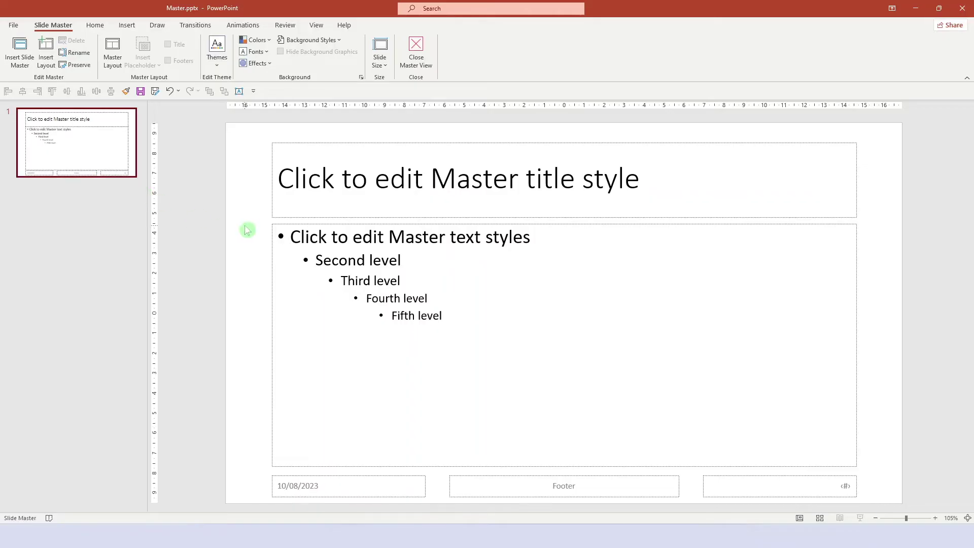
pyautogui.click(272, 196)
pyautogui.click(103, 28)
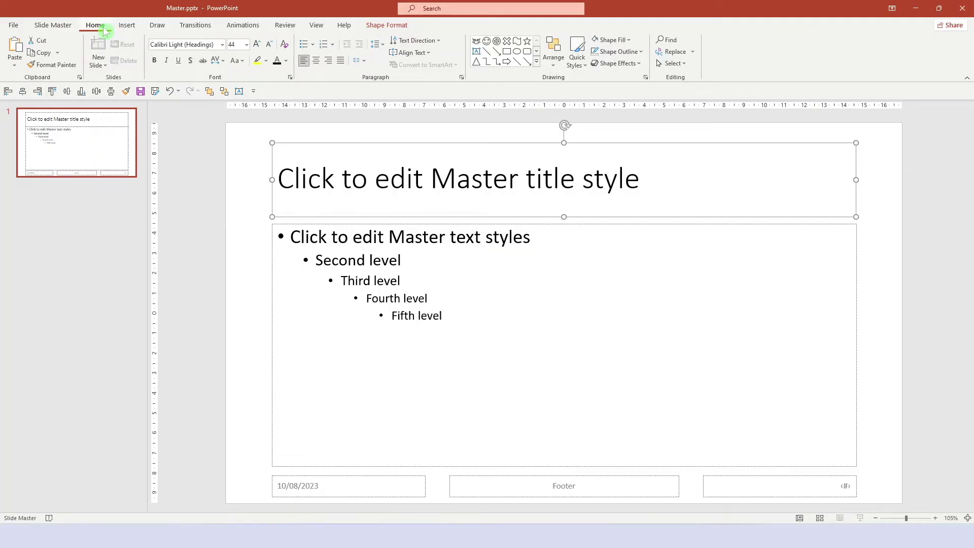
pyautogui.click(222, 45)
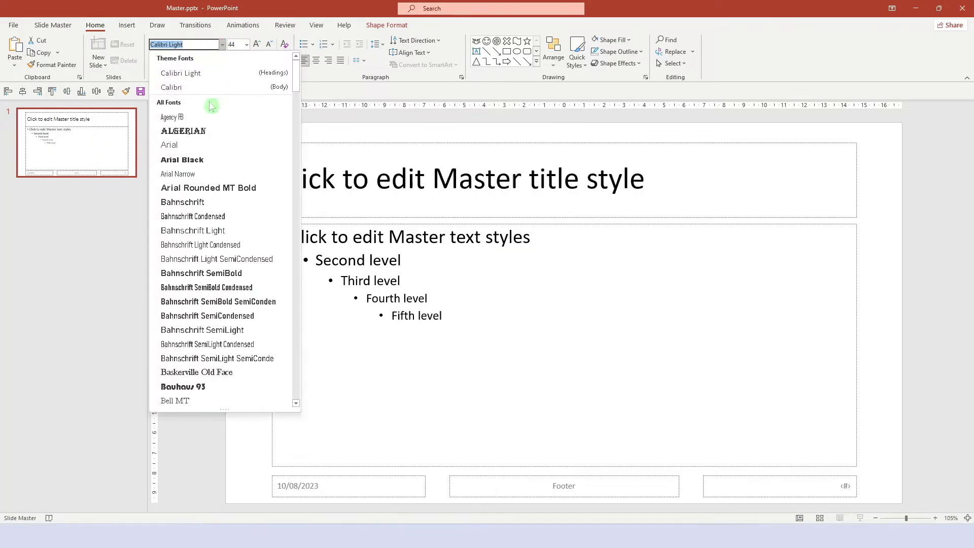
pyautogui.click(204, 146)
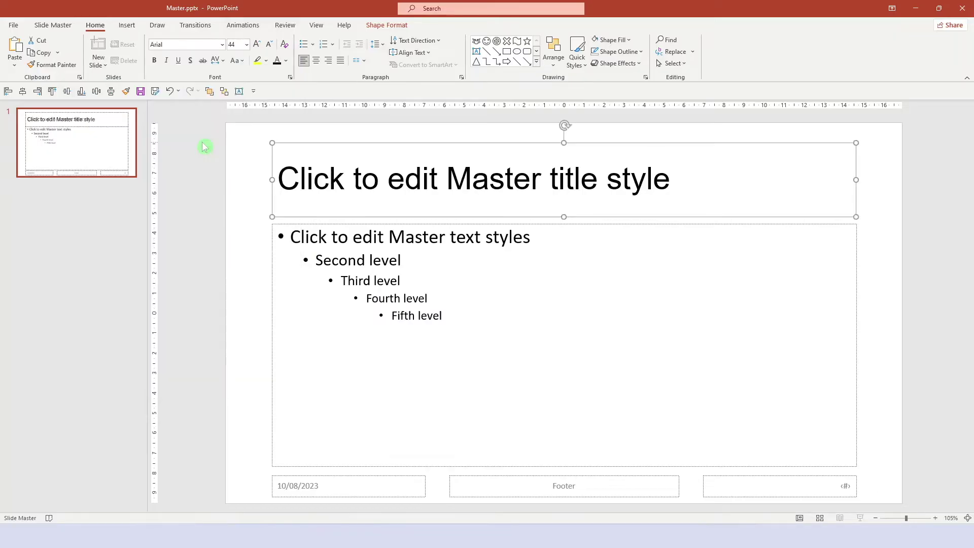
pyautogui.hotkey('ctrl', 'b')
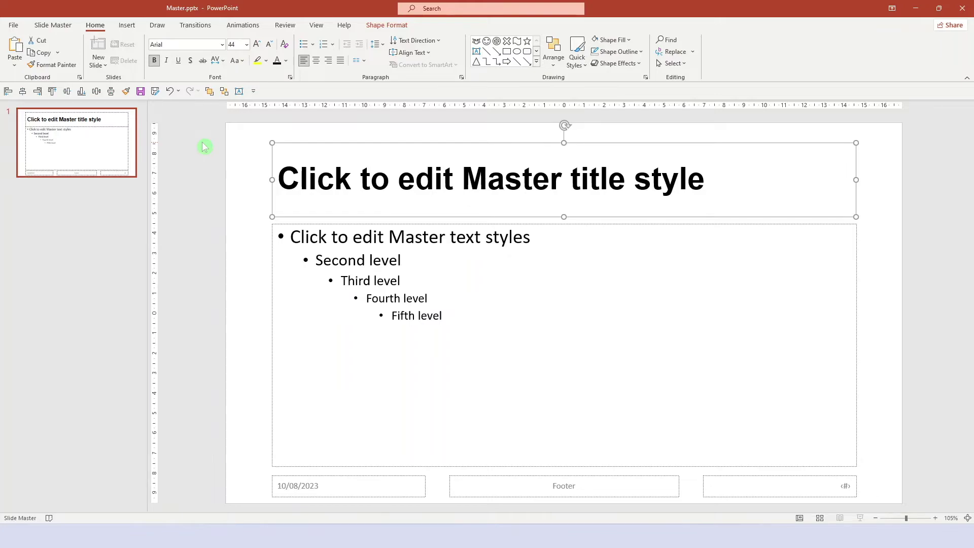
pyautogui.hotkey('ctrl', 'b')
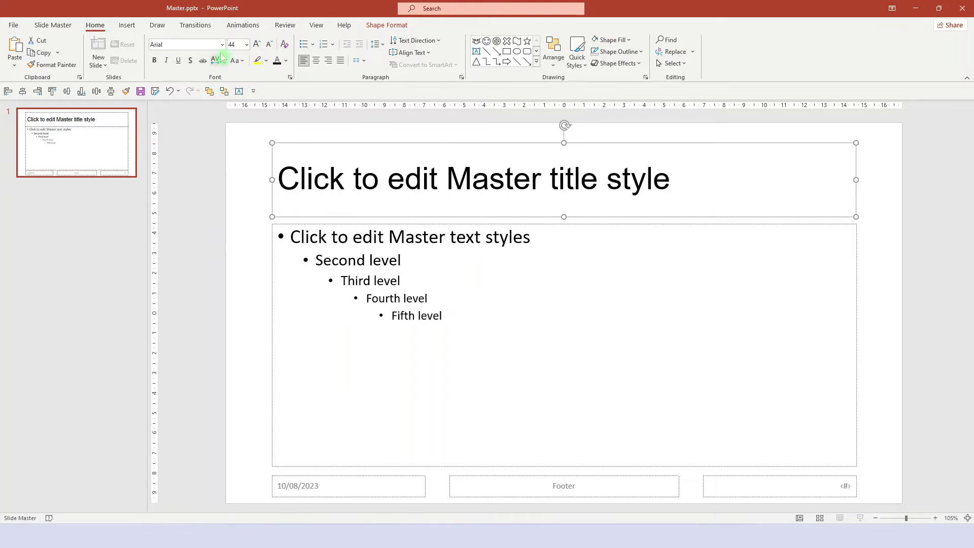
pyautogui.click(222, 44)
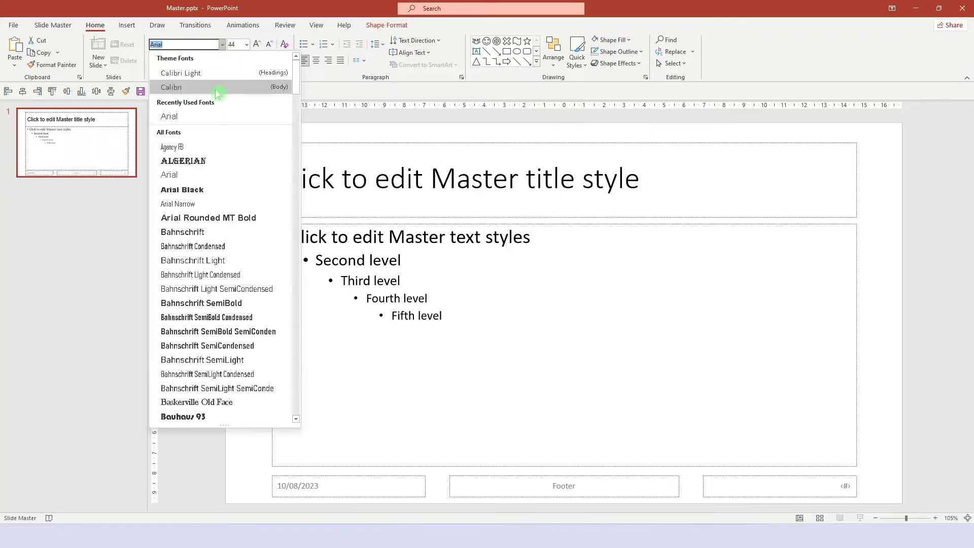
pyautogui.click(190, 232)
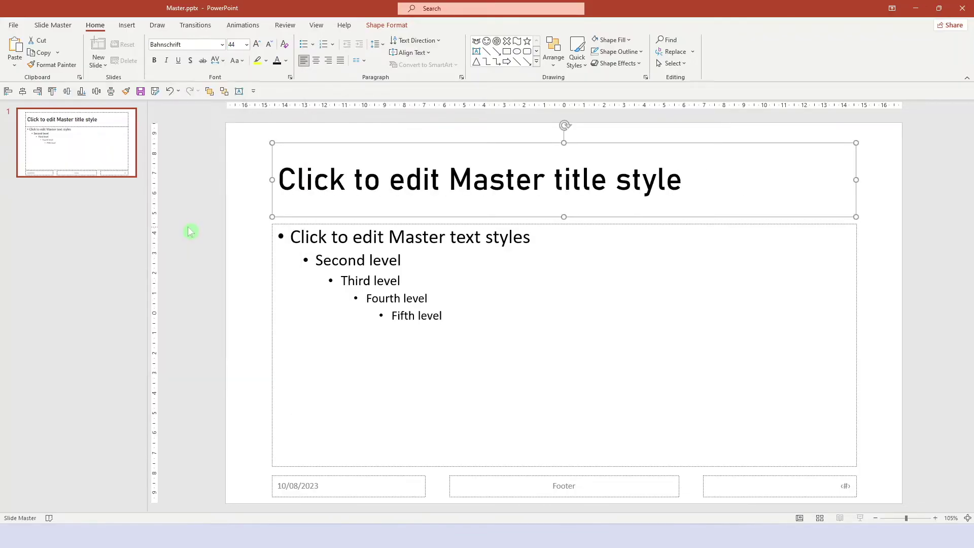
pyautogui.hotkey('ctrl', 'b')
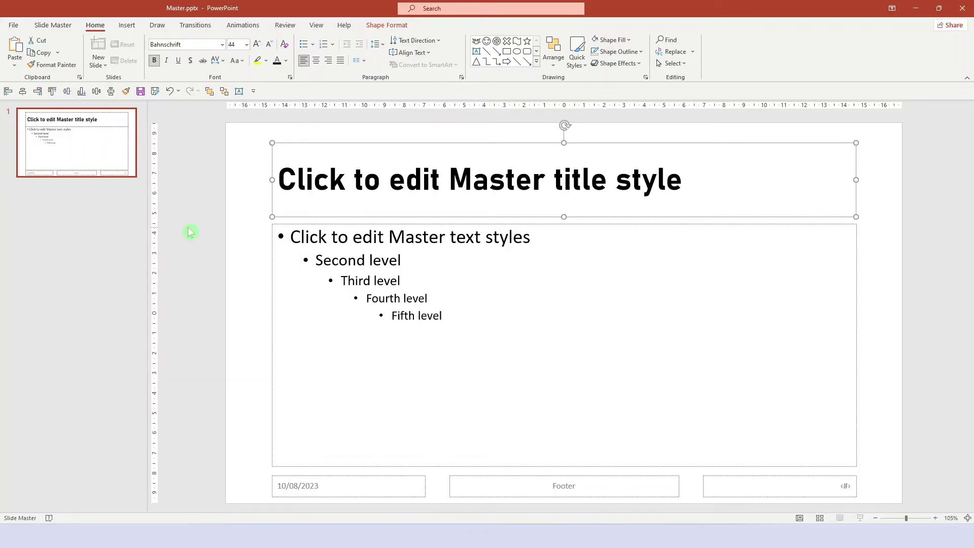
# Set the master title font size to 25 pt.
pyautogui.hotkey('ctrl', 'shift', ',')
pyautogui.hotkey('ctrl', 'shift', ',')
pyautogui.hotkey('ctrl', 'shift', ',')
pyautogui.hotkey('ctrl', 'shift', ',')
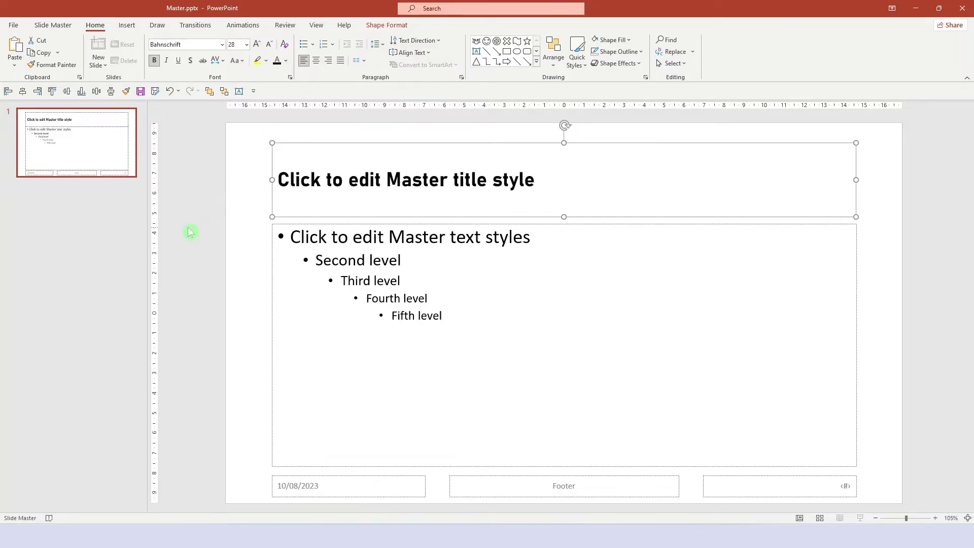
pyautogui.hotkey('ctrl', 'shift', ',')
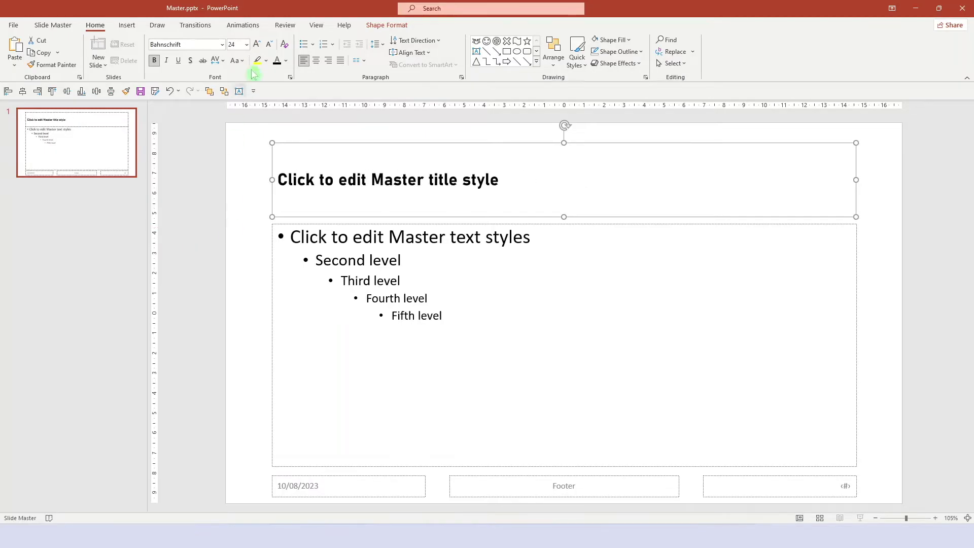
pyautogui.click(239, 45)
pyautogui.write('25')
pyautogui.press('Return')
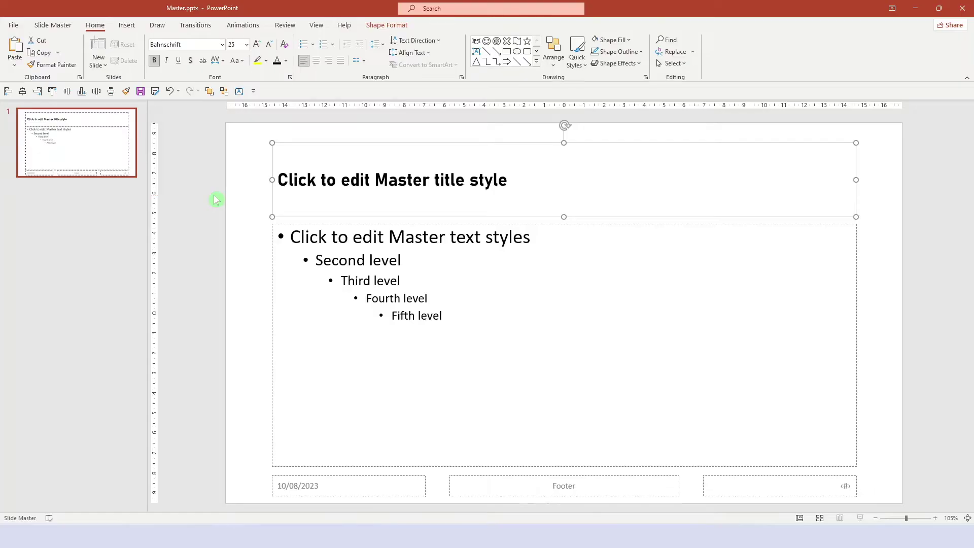
# Set the master title's Text Box autofit to 'Resize shape to fit text' in Format Shape.
pyautogui.rightClick(272, 206)
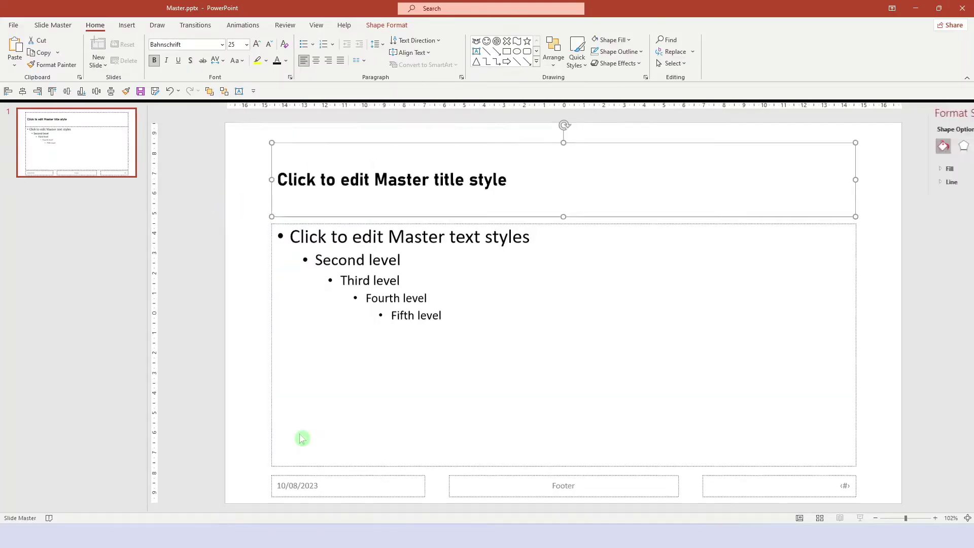
pyautogui.click(301, 437)
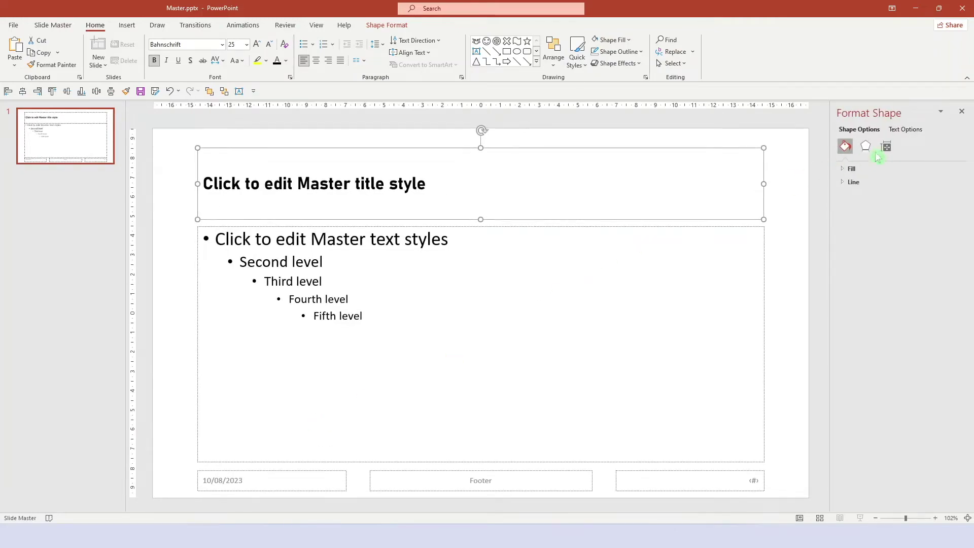
pyautogui.click(908, 131)
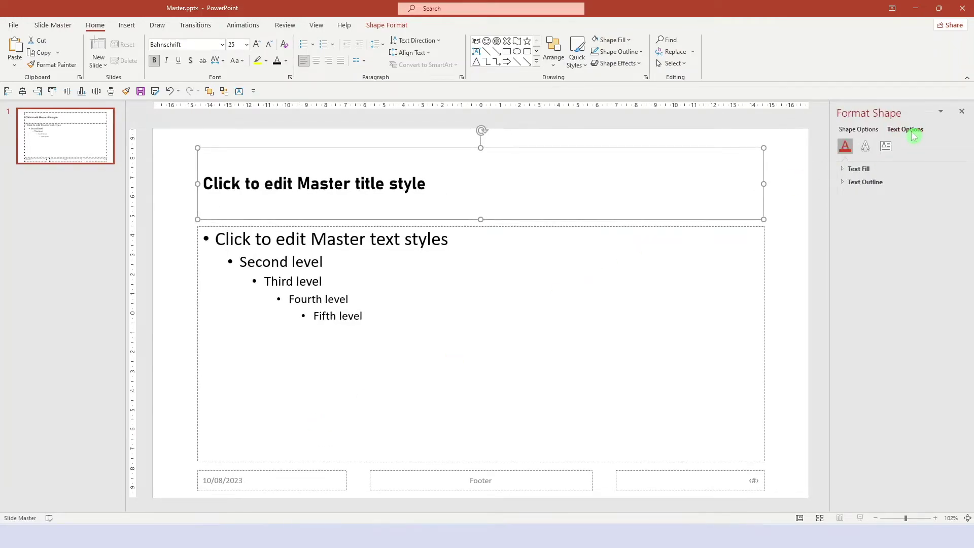
pyautogui.click(886, 146)
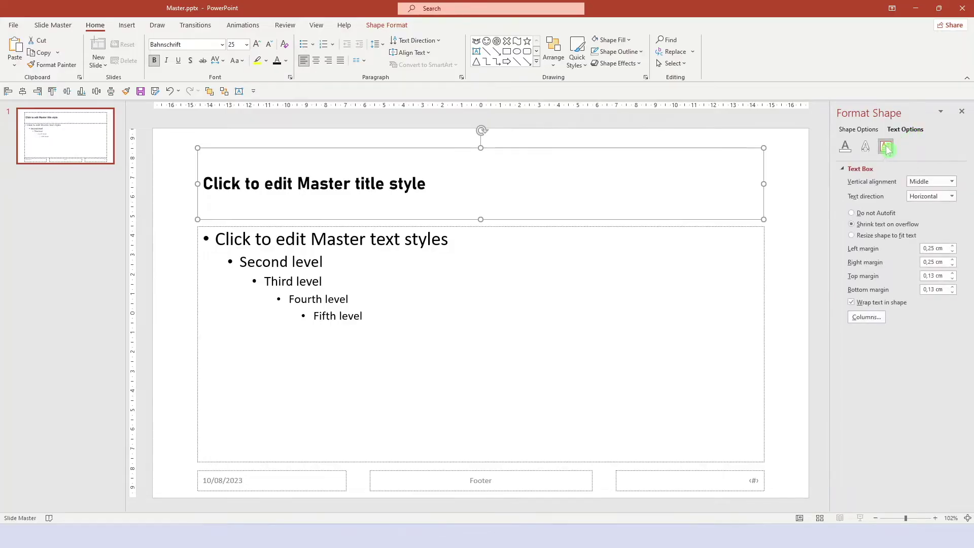
pyautogui.click(865, 237)
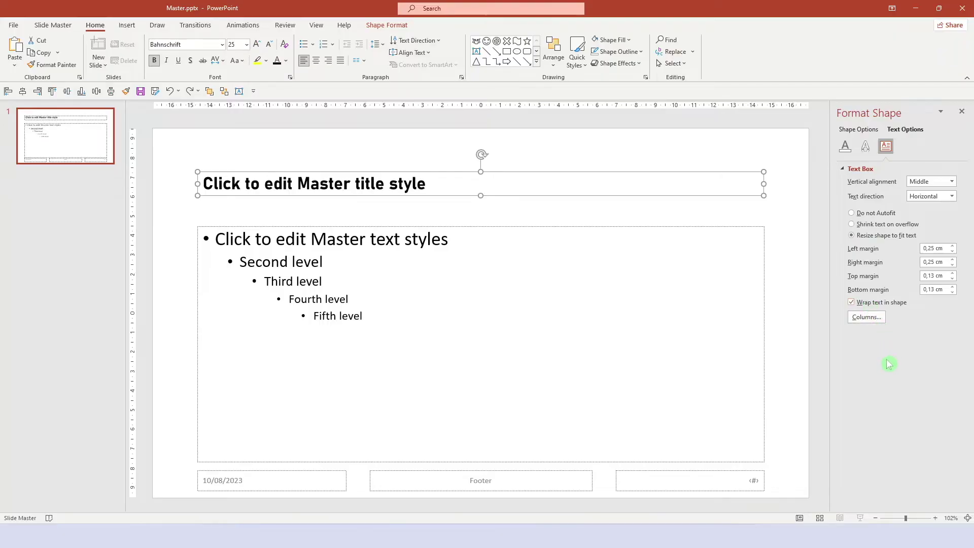
# Bottom-align the master title and replace its sample text with '1-line title and' / '2-line title'.
pyautogui.click(419, 54)
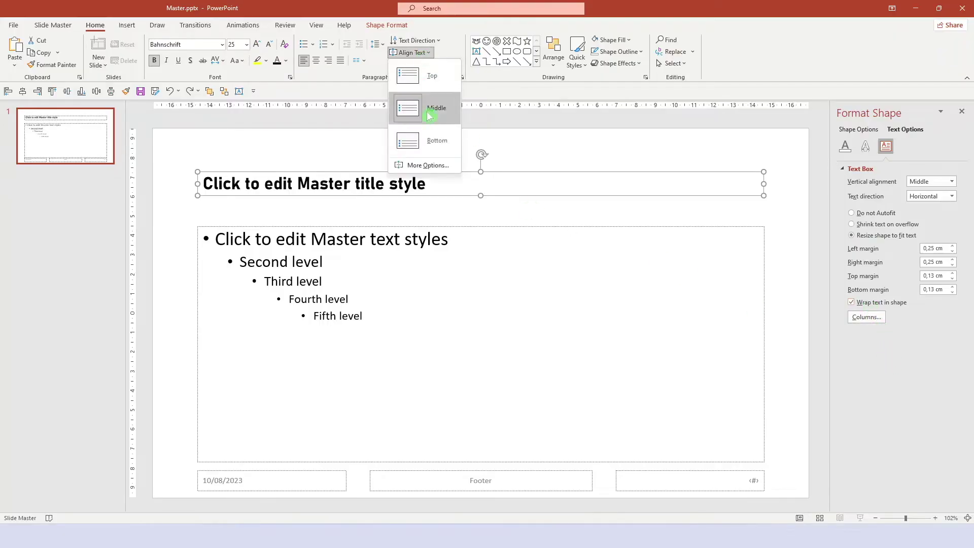
pyautogui.click(429, 141)
pyautogui.moveTo(427, 183); pyautogui.dragTo(208, 184)
pyautogui.write('1-line title and')
pyautogui.press('Return')
pyautogui.write('2-line title')
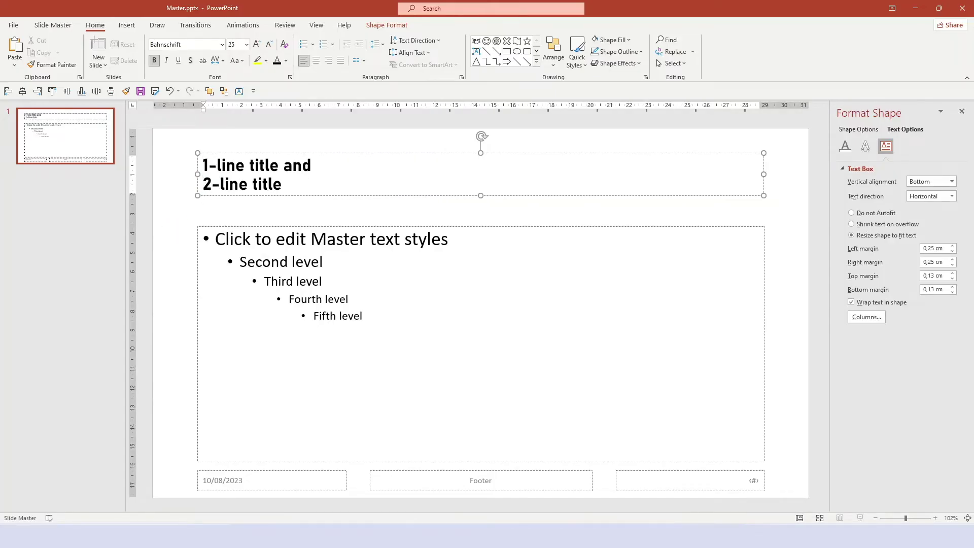
# Draw a straight line along the title's bottom edge with a 4.5 pt outline weight.
pyautogui.click(486, 51)
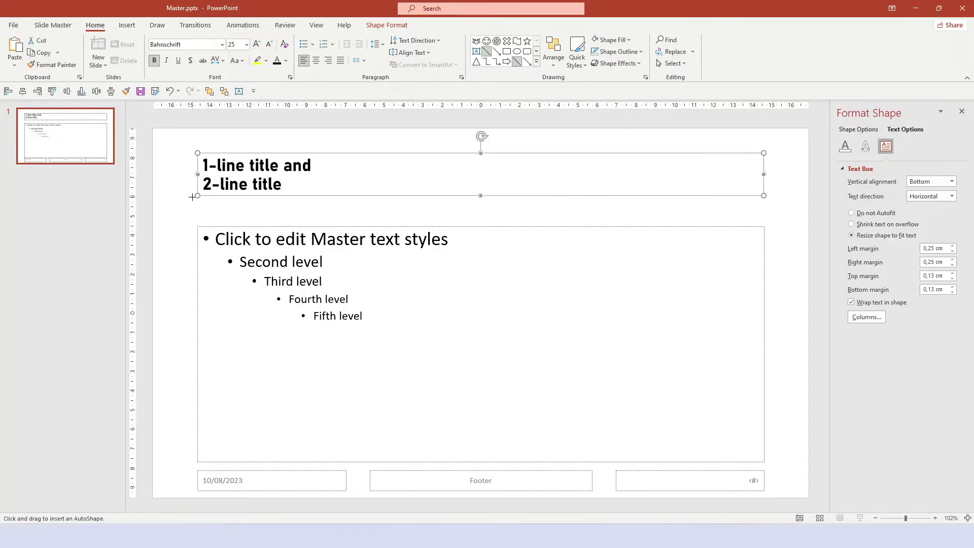
pyautogui.moveTo(789, 194); pyautogui.dragTo(789, 196)
pyautogui.click(380, 51)
pyautogui.moveTo(405, 209)
pyautogui.click(469, 255)
# Retype the title's second line as '2-line title' and deselect the title.
pyautogui.click(294, 185)
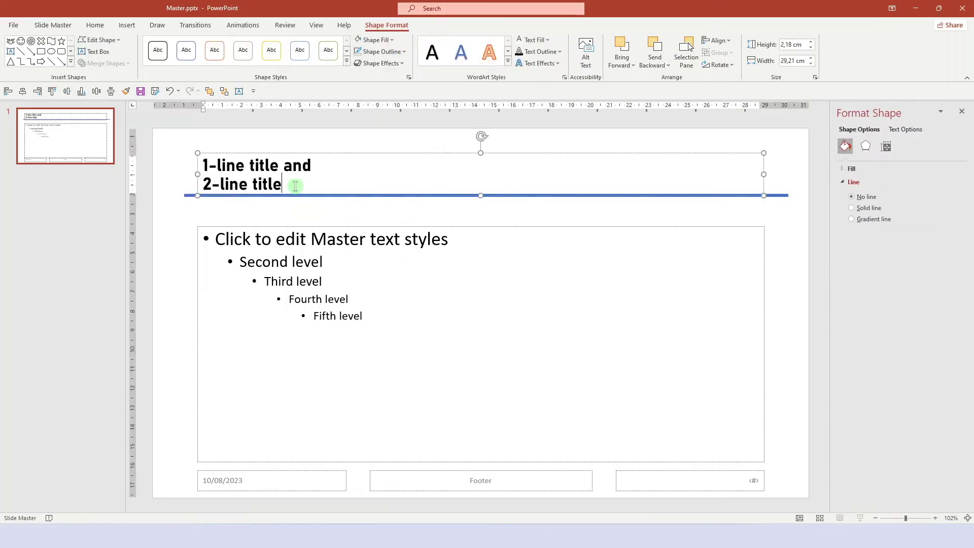
pyautogui.hotkey('shift', 'Home')
pyautogui.hotkey('shift', 'Left')
pyautogui.press('BackSpace')
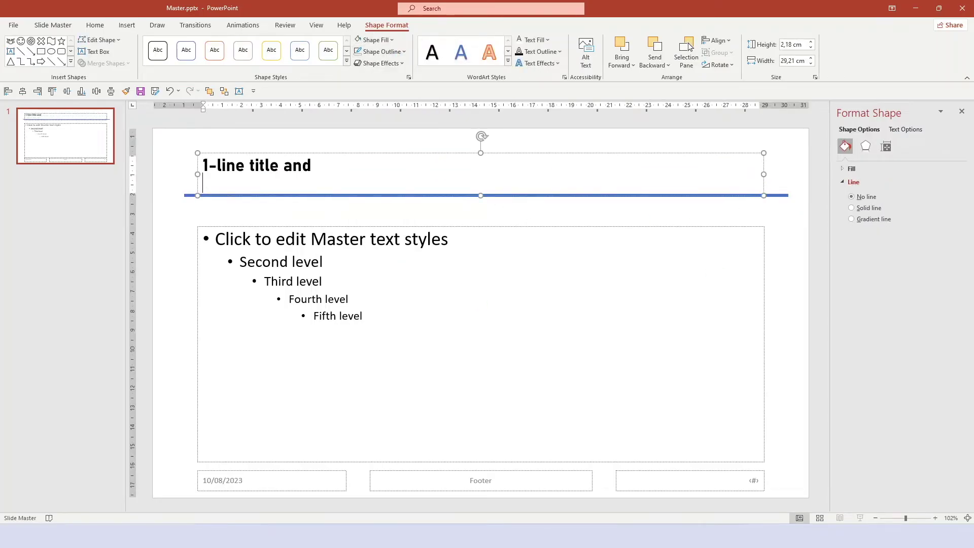
pyautogui.press('Return')
pyautogui.write('2-line title')
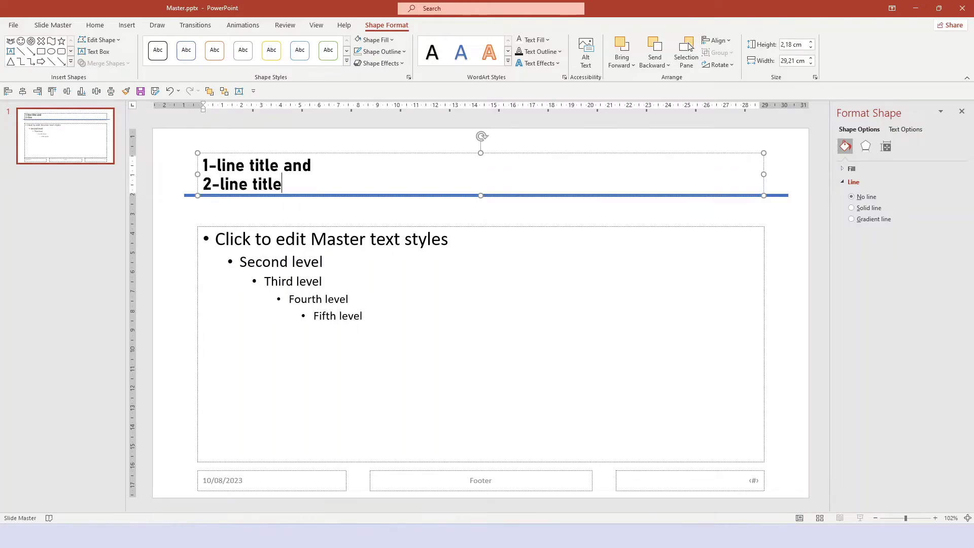
pyautogui.click(234, 219)
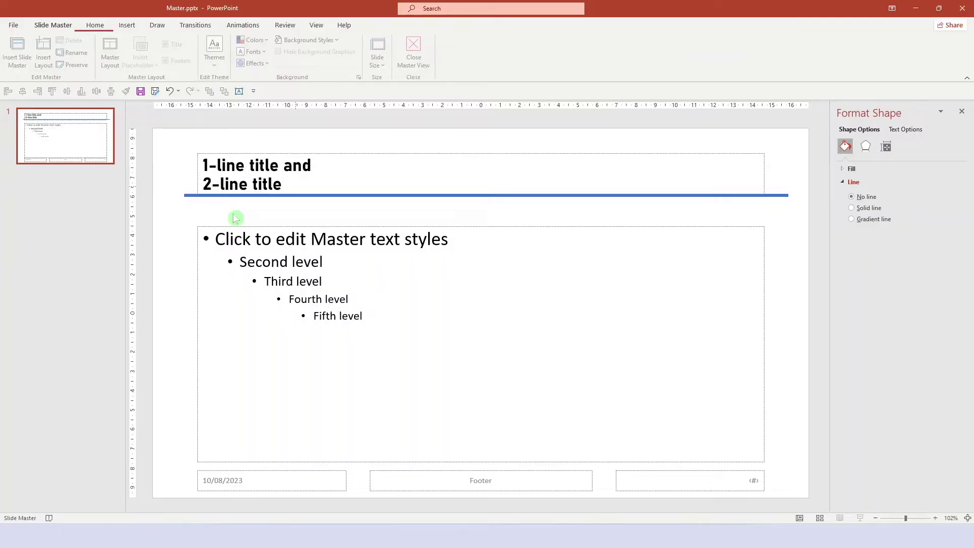
pyautogui.click(235, 218)
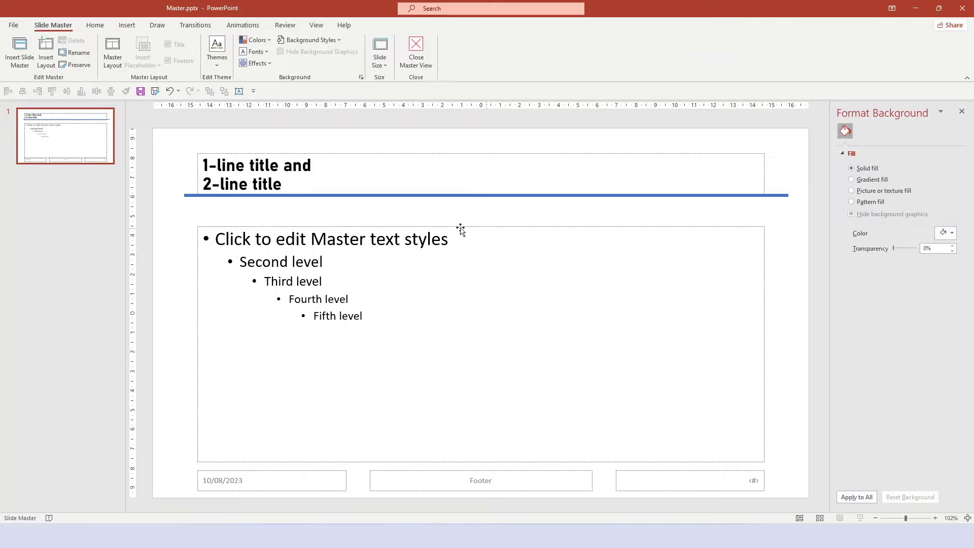
# Delete the blue line under the title and set the title's left, right, top and bottom margins to 0 cm.
pyautogui.click(188, 195)
pyautogui.press('Delete')
pyautogui.click(200, 198)
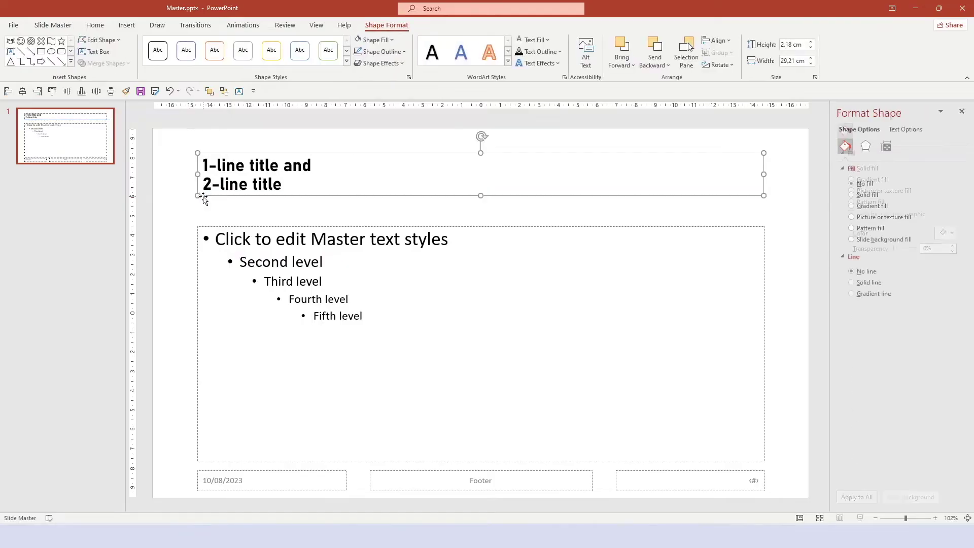
pyautogui.click(892, 130)
pyautogui.click(888, 151)
pyautogui.click(952, 251)
pyautogui.click(953, 265)
pyautogui.click(953, 278)
pyautogui.click(953, 291)
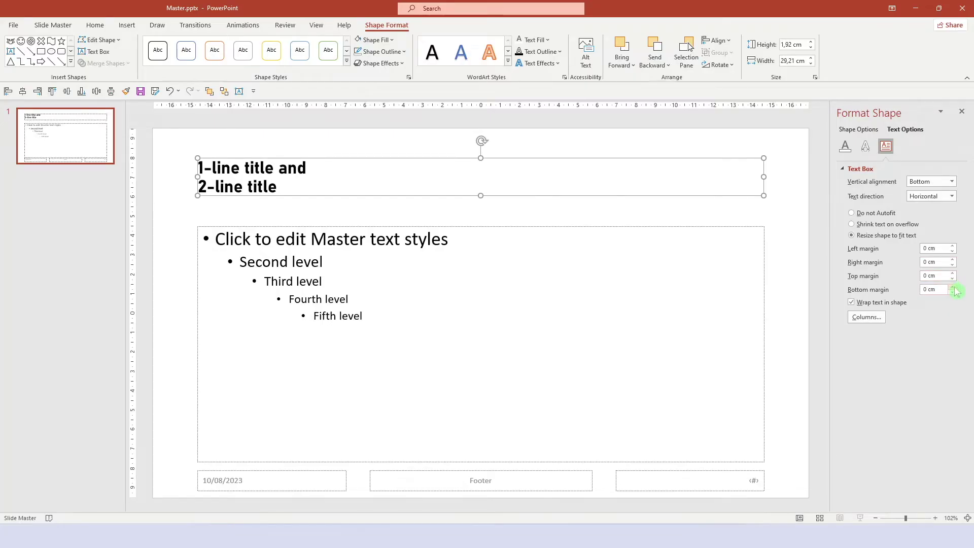
# Draw a test rectangle just below the left end of the title.
pyautogui.click(337, 130)
pyautogui.click(211, 161)
pyautogui.scroll(10, 212, 160)
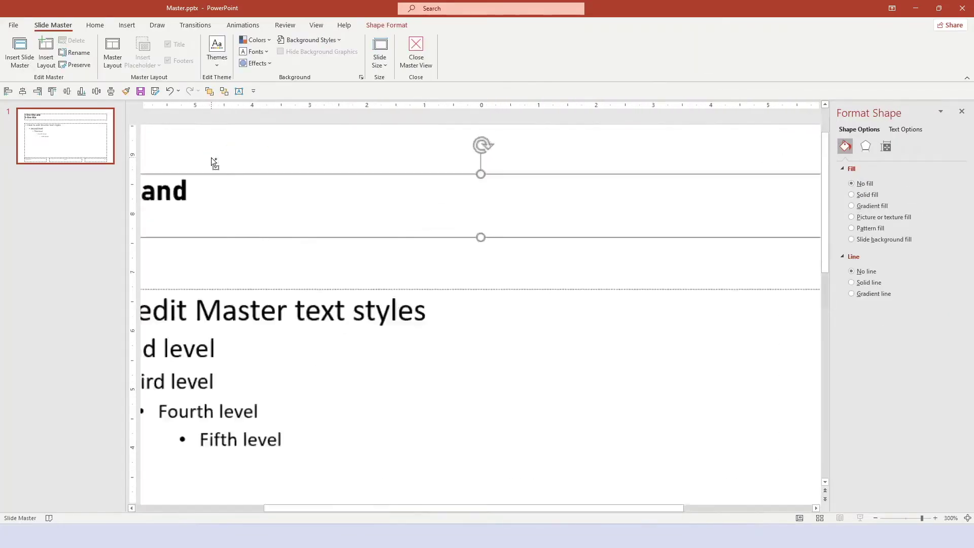
pyautogui.scroll(2, 211, 162)
pyautogui.moveTo(437, 510); pyautogui.dragTo(143, 512)
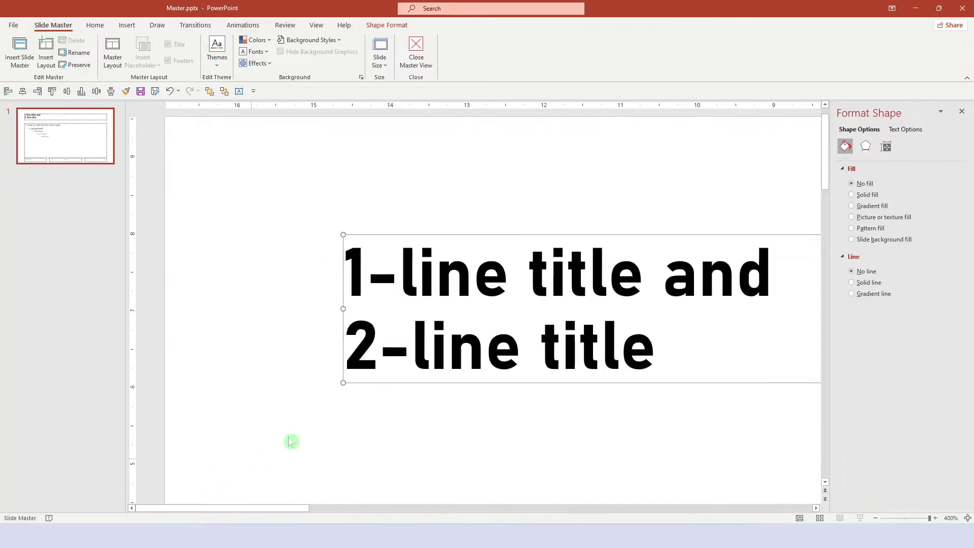
pyautogui.hotkey('alt', 'n')
pyautogui.click(163, 50)
pyautogui.click(217, 95)
pyautogui.moveTo(342, 401); pyautogui.dragTo(539, 490)
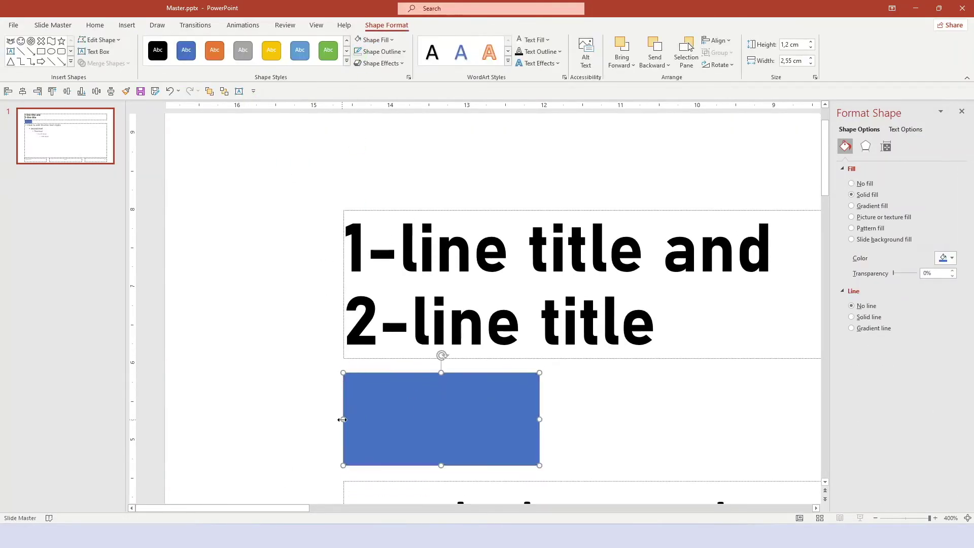
# Check the title's left margin against the test rectangle, then delete the rectangle.
pyautogui.click(343, 280)
pyautogui.click(905, 129)
pyautogui.click(886, 146)
pyautogui.click(952, 245)
pyautogui.moveTo(360, 399); pyautogui.dragTo(377, 290)
pyautogui.press('Escape')
pyautogui.moveTo(376, 396); pyautogui.dragTo(406, 391)
pyautogui.press('Tab')
pyautogui.click(952, 251)
pyautogui.click(952, 251)
pyautogui.moveTo(483, 398); pyautogui.dragTo(462, 417)
pyautogui.press('Delete')
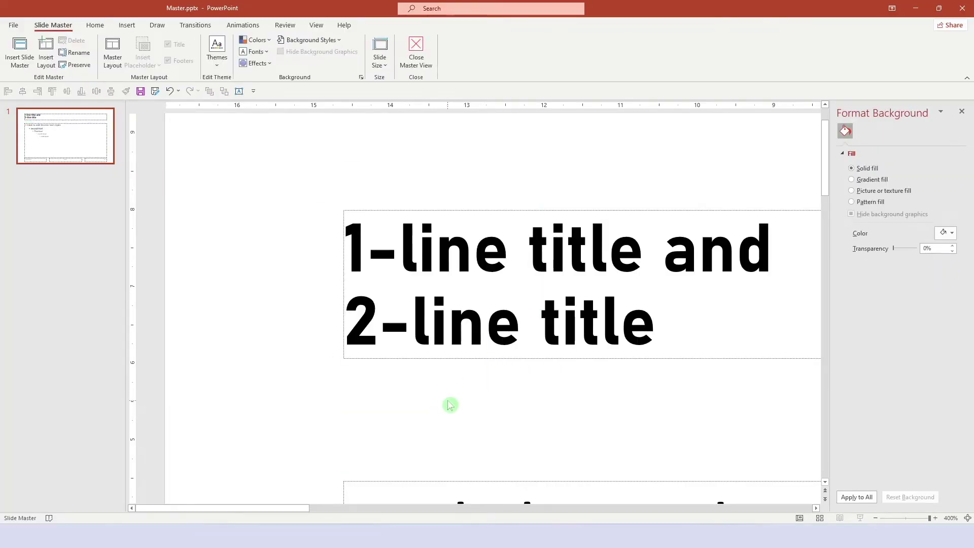
# Widen the master title placeholder equally on both sides.
pyautogui.keyDown('ctrl'); pyautogui.scroll(-10, 449, 404); pyautogui.keyUp('ctrl')
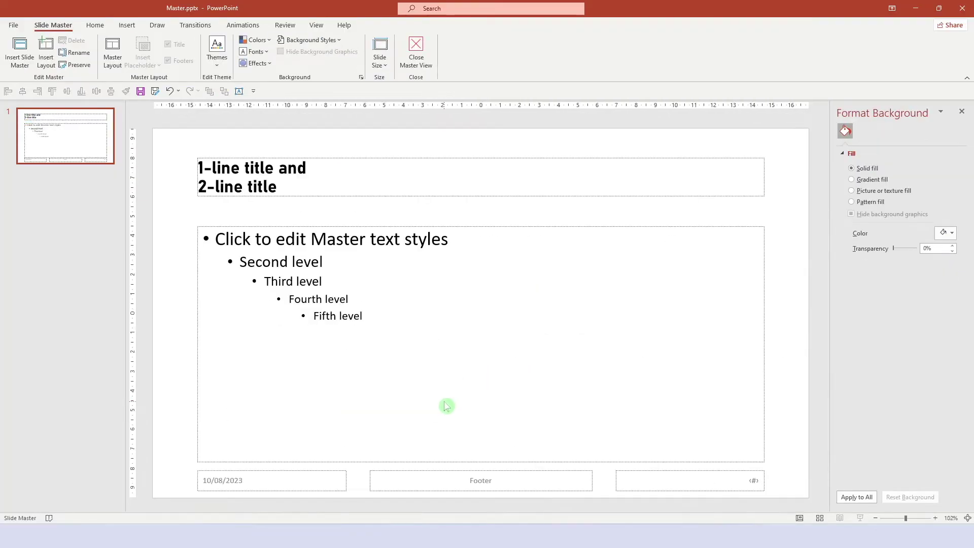
pyautogui.click(430, 198)
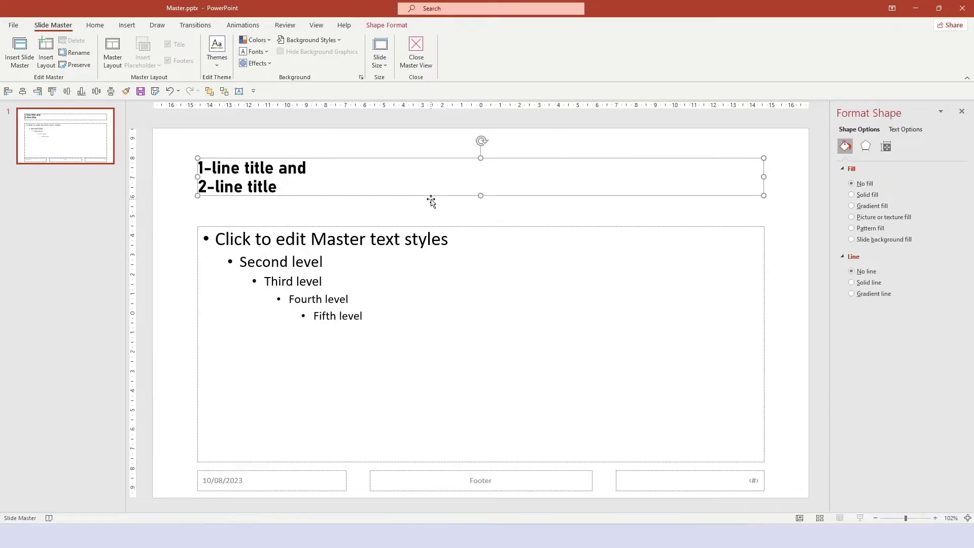
pyautogui.hotkey('shift', 'Right')
pyautogui.hotkey('shift', 'Right')
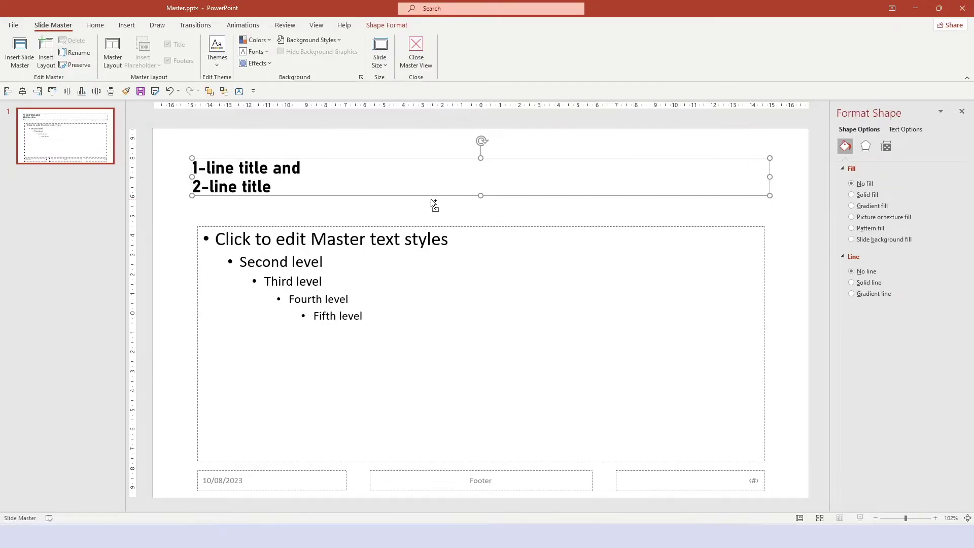
pyautogui.hotkey('shift', 'Right')
pyautogui.hotkey('shift', 'Right')
pyautogui.hotkey('shift', 'Right')
pyautogui.hotkey('shift', 'Right')
pyautogui.hotkey('shift', 'Right')
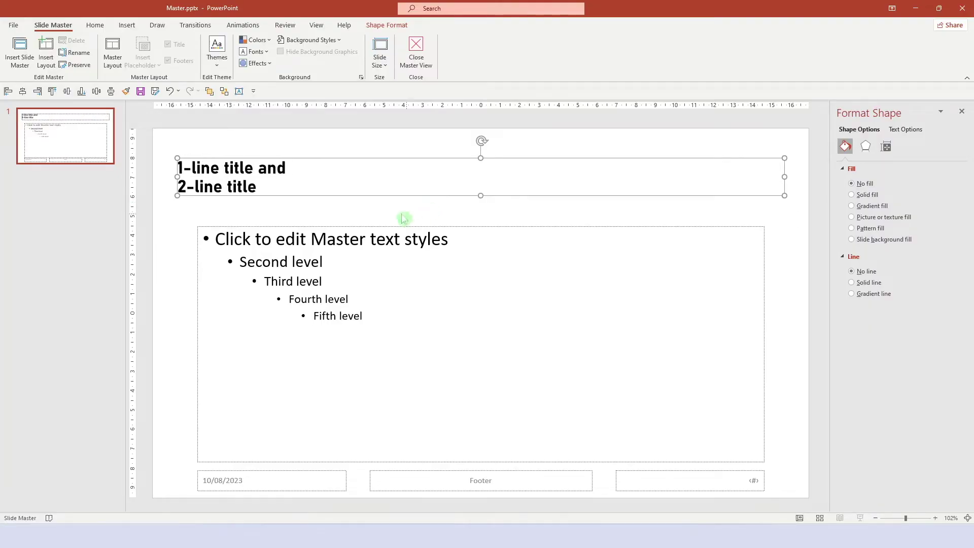
# Select the body placeholder area and drag the title placeholder higher up the slide.
pyautogui.click(185, 212)
pyautogui.moveTo(208, 224)
pyautogui.mouseDown()
pyautogui.moveTo(628, 382)
pyautogui.moveTo(790, 469)
pyautogui.mouseUp()
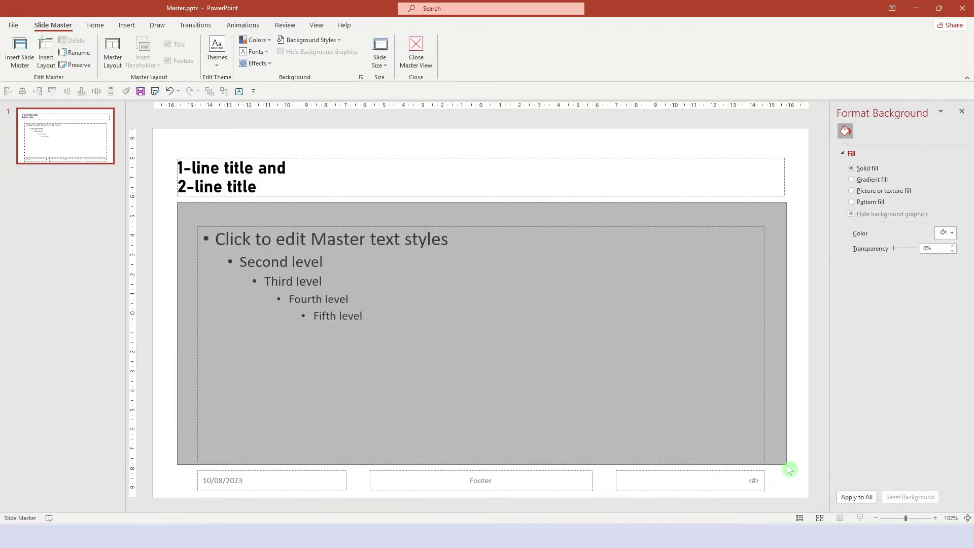
pyautogui.moveTo(789, 469); pyautogui.dragTo(787, 470)
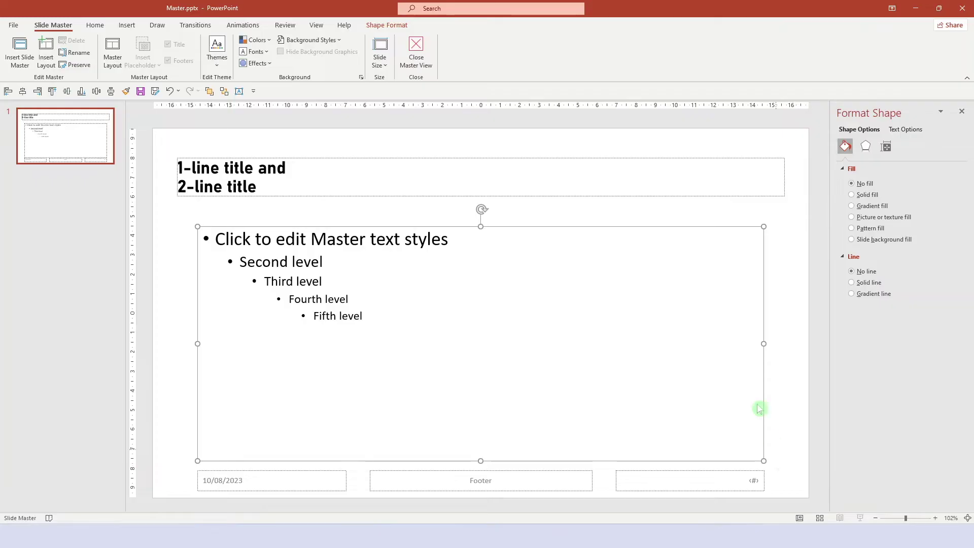
pyautogui.moveTo(669, 159); pyautogui.dragTo(668, 145)
# Nudge the title up and delete the body, footer and date placeholders.
pyautogui.press('Up')
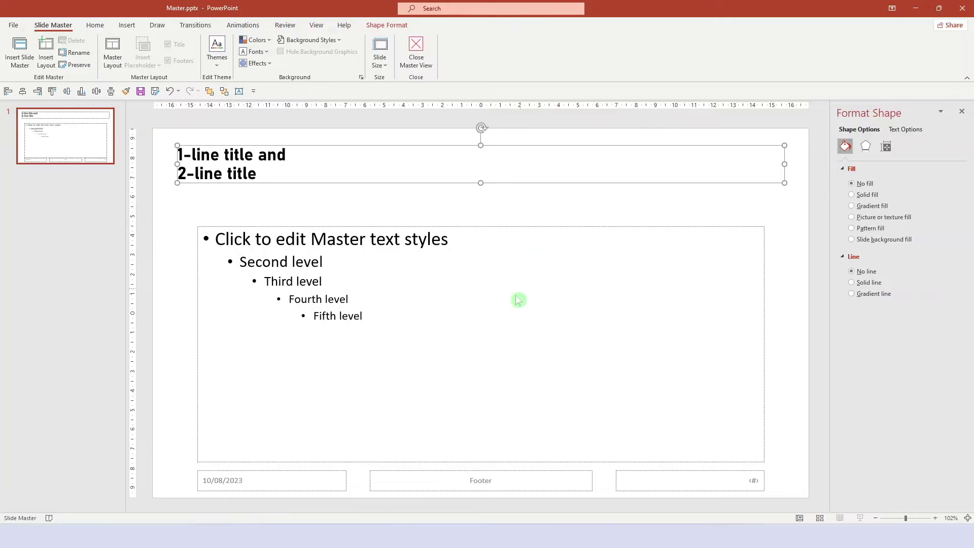
pyautogui.click(483, 226)
pyautogui.keyDown('shift'); pyautogui.click(536, 471); pyautogui.keyUp('shift')
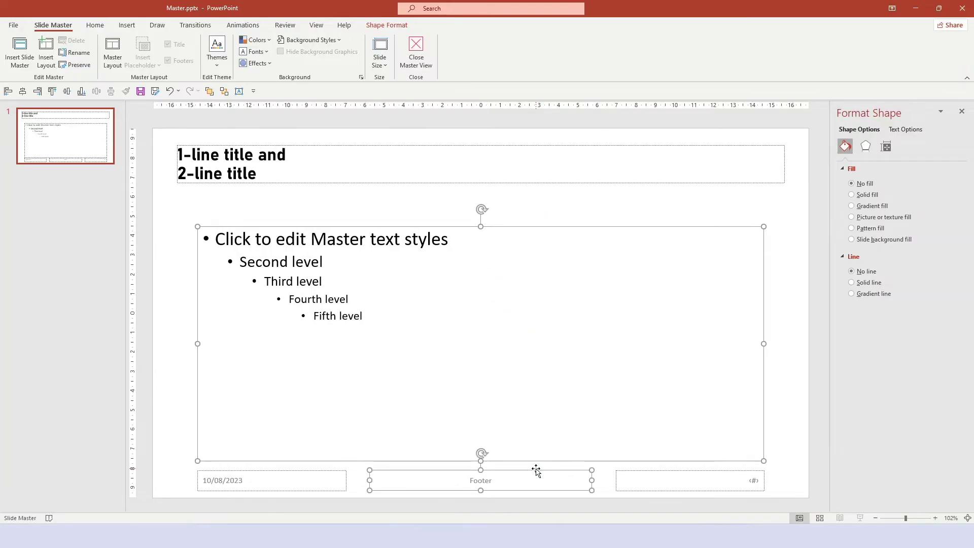
pyautogui.keyDown('shift'); pyautogui.click(331, 471); pyautogui.keyUp('shift')
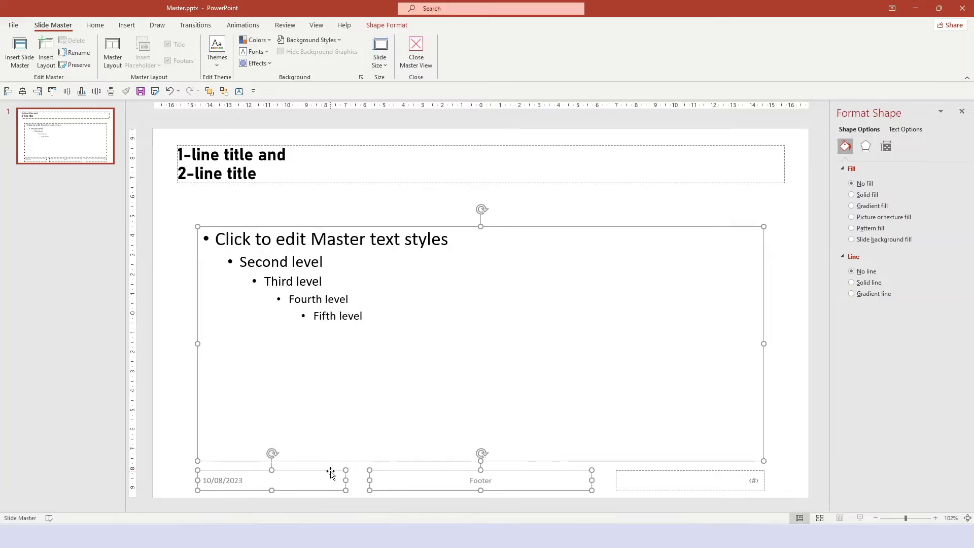
pyautogui.press('Delete')
pyautogui.click(331, 474)
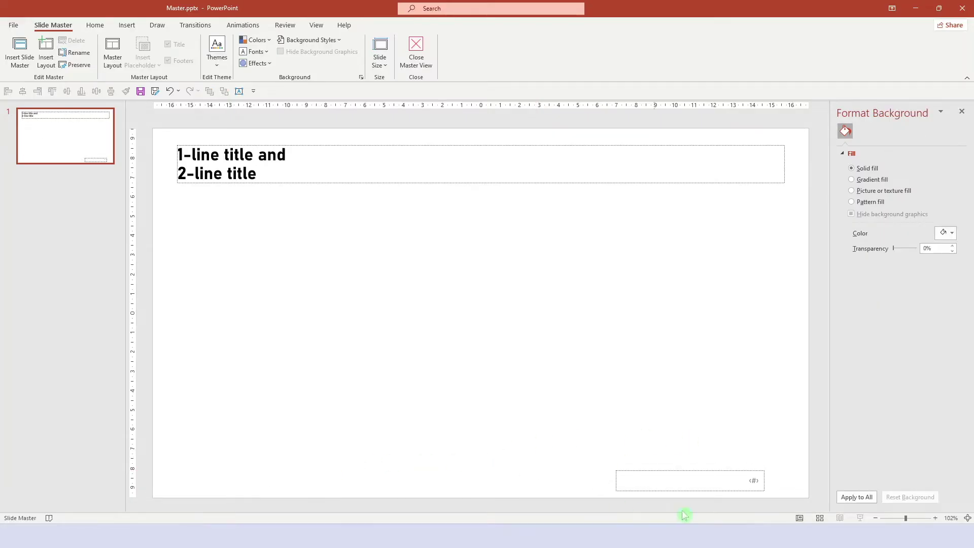
# Move the slide number bottom-left and make it left-aligned Bahnschrift with 0 cm left and right margins.
pyautogui.moveTo(753, 473); pyautogui.dragTo(315, 473)
pyautogui.click(95, 25)
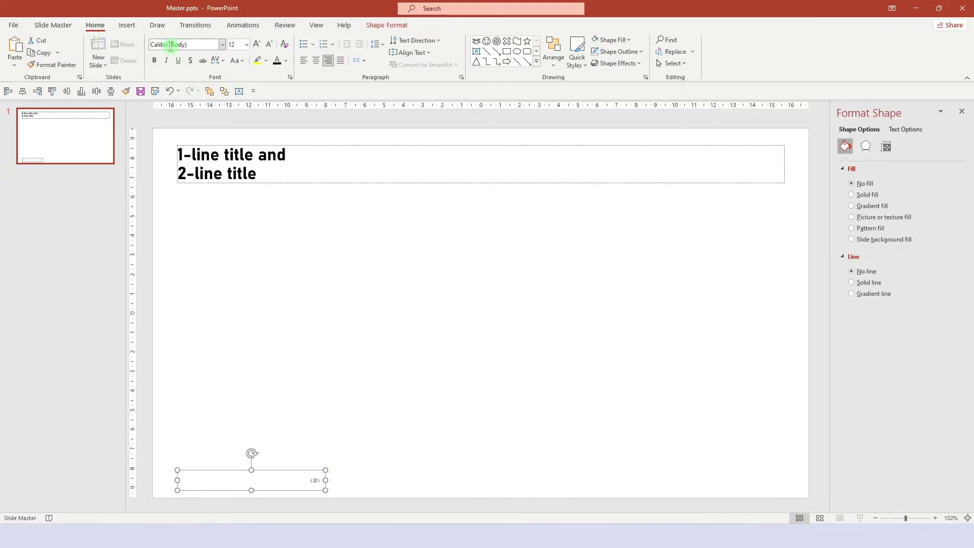
pyautogui.click(222, 45)
pyautogui.click(208, 117)
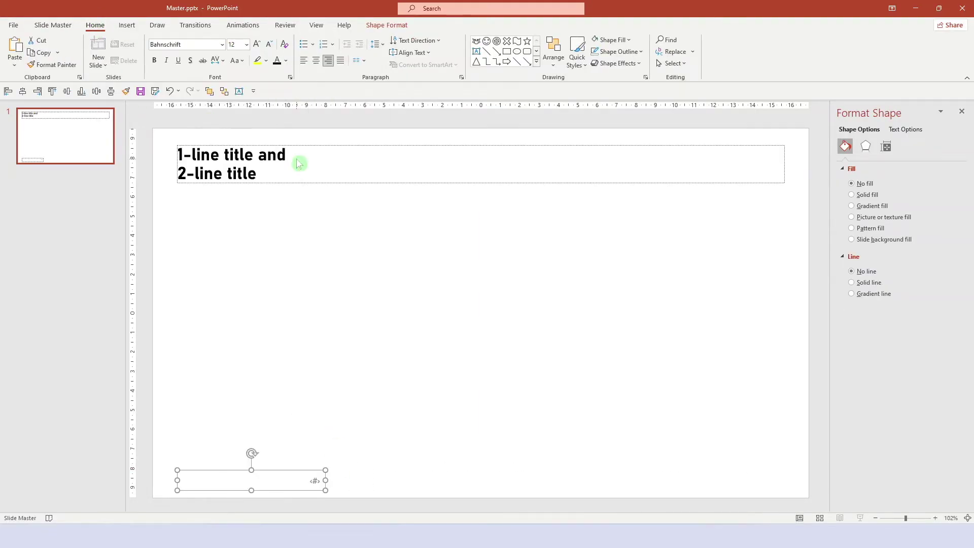
pyautogui.click(304, 61)
pyautogui.click(904, 129)
pyautogui.click(886, 147)
pyautogui.click(951, 252)
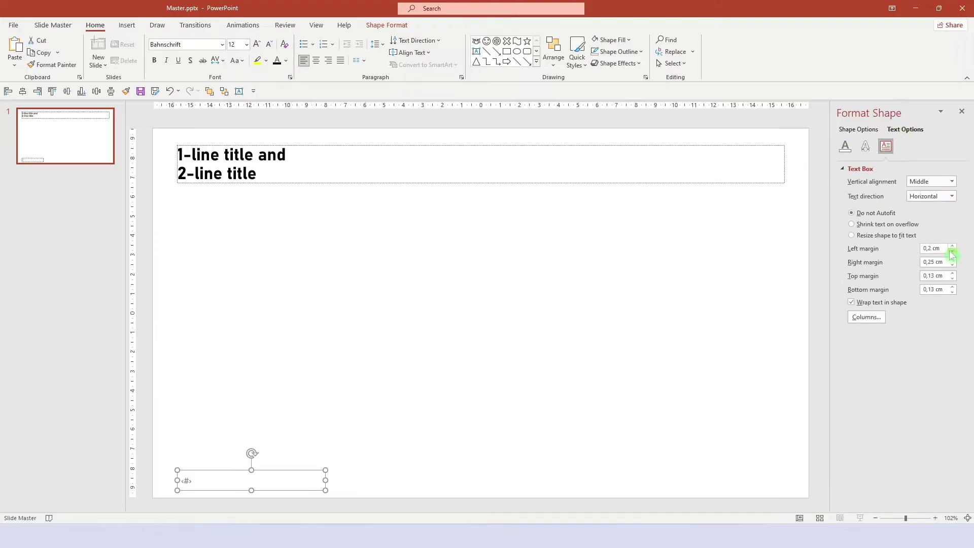
pyautogui.click(952, 265)
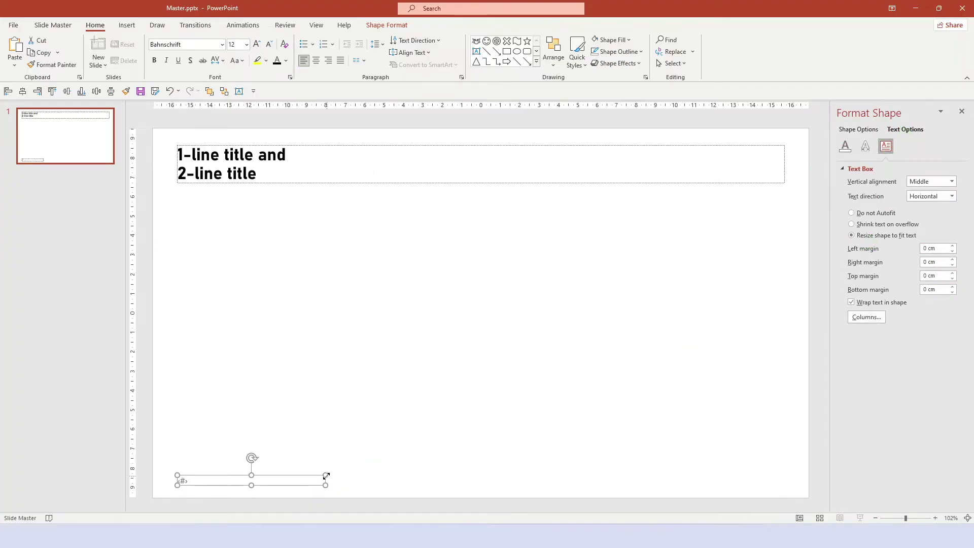
pyautogui.click(540, 410)
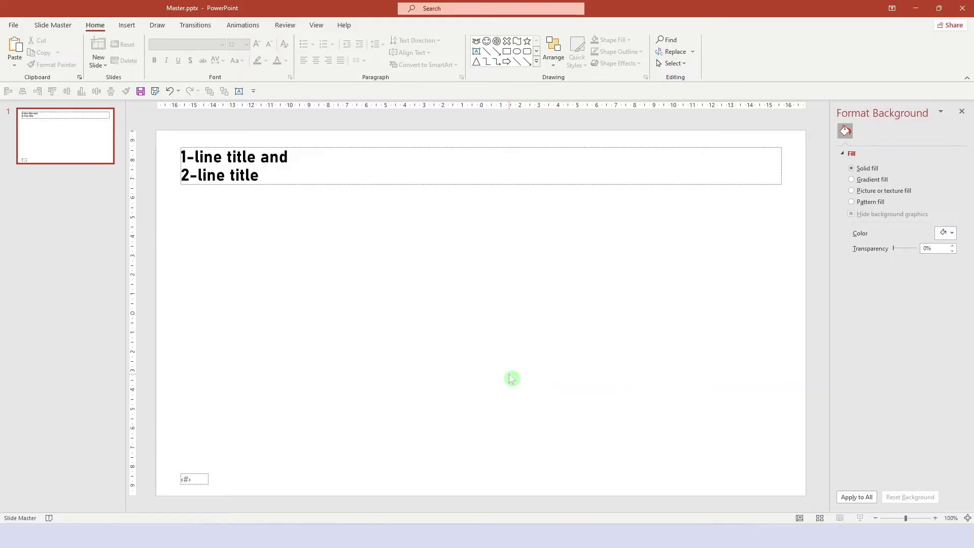
# Insert a new layout under the master and rename it 'Default'.
pyautogui.rightClick(87, 187)
pyautogui.click(121, 243)
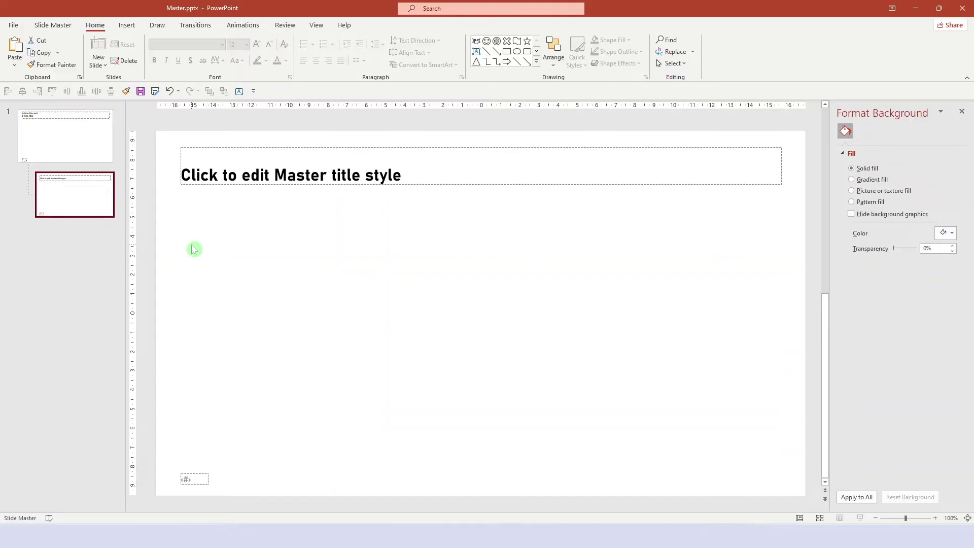
pyautogui.rightClick(100, 209)
pyautogui.click(137, 332)
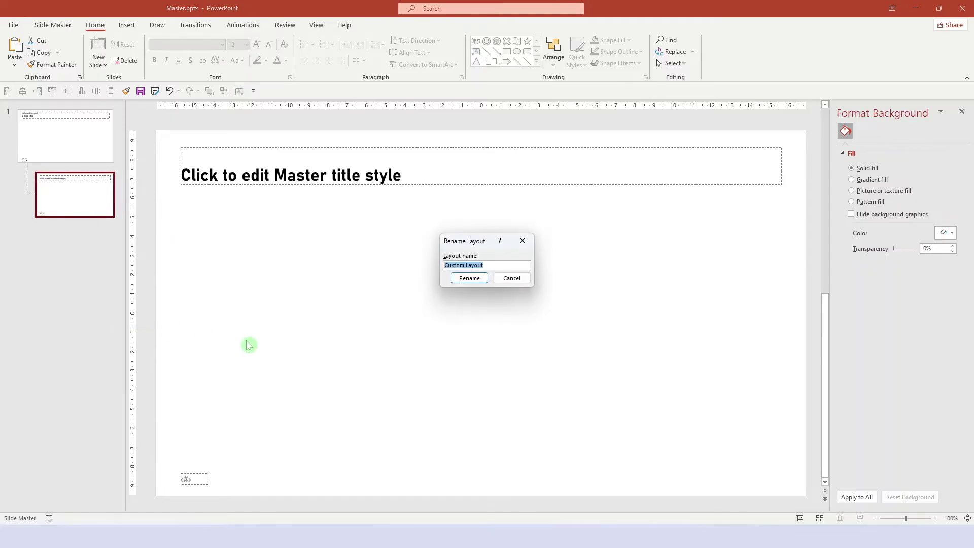
pyautogui.write('Default')
pyautogui.press('Return')
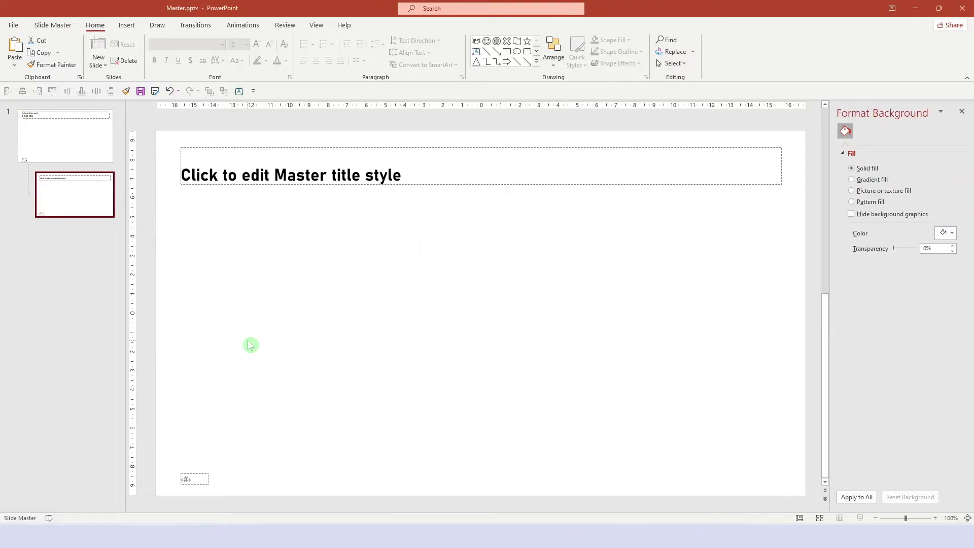
# Insert a second new layout and rename it 'Title'.
pyautogui.rightClick(109, 237)
pyautogui.click(137, 288)
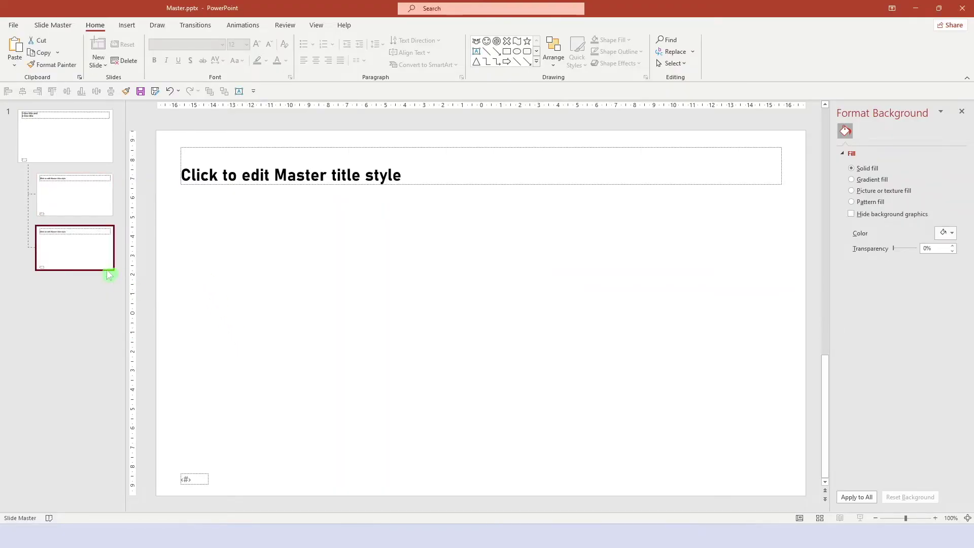
pyautogui.rightClick(100, 259)
pyautogui.click(131, 383)
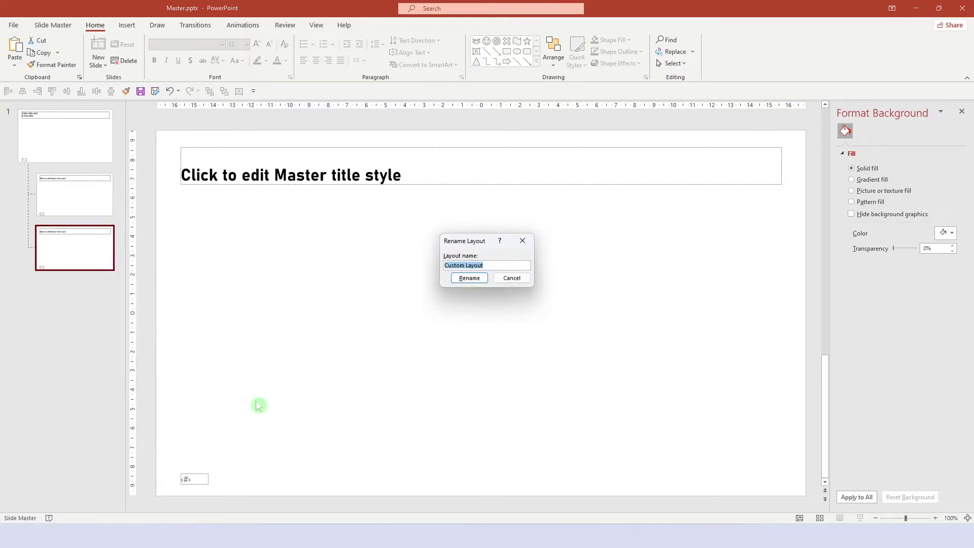
pyautogui.write('Title')
pyautogui.press('Return')
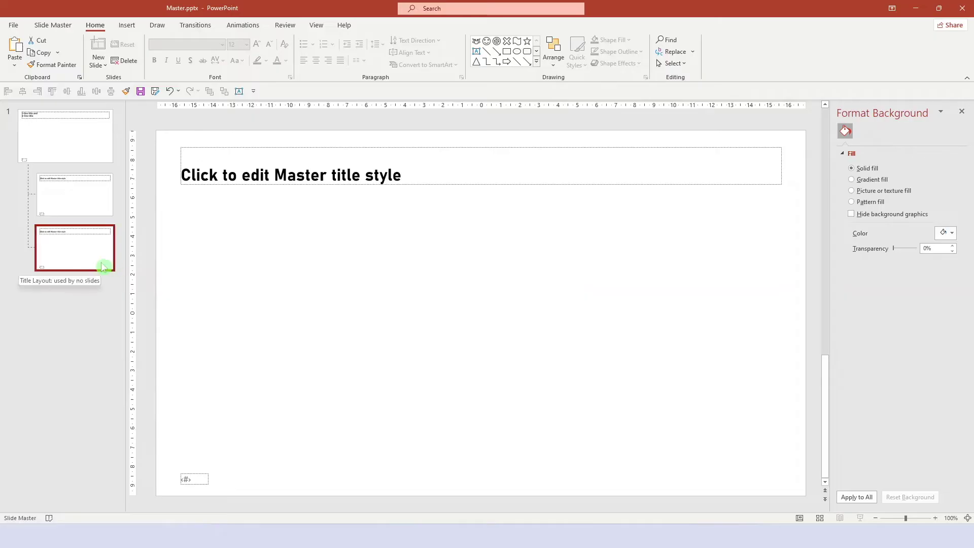
# Move the Title layout directly beneath the slide master in the thumbnail list.
pyautogui.moveTo(103, 266); pyautogui.dragTo(95, 229)
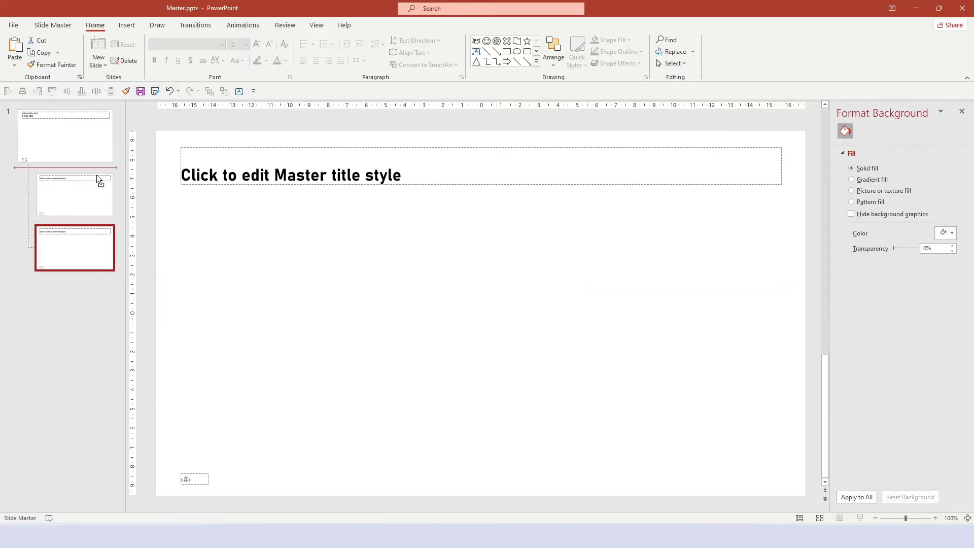
pyautogui.moveTo(99, 178); pyautogui.dragTo(97, 186)
pyautogui.click(174, 245)
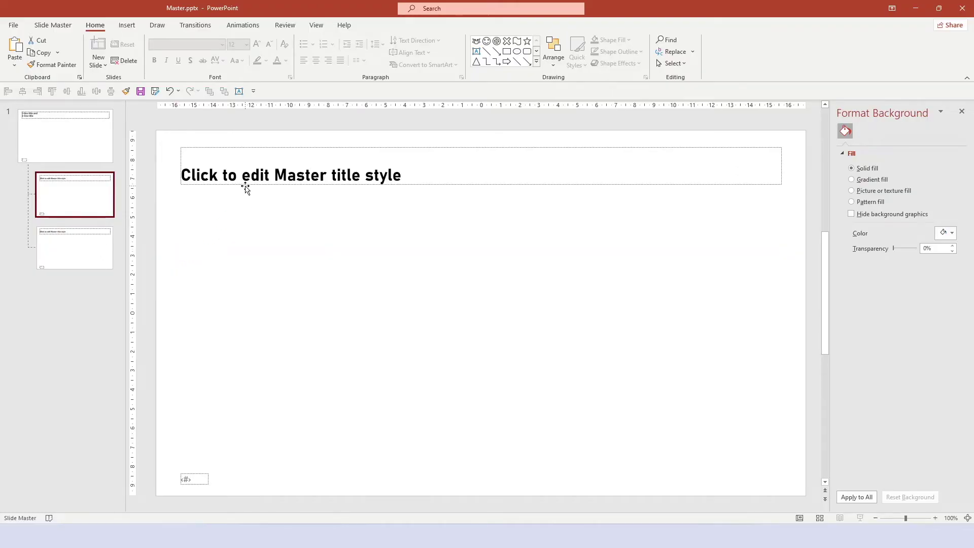
# Move the Title layout's title placeholder to mid-slide at 40 pt, reading 'Click to edit presentation title'.
pyautogui.moveTo(246, 188); pyautogui.dragTo(228, 313)
pyautogui.hotkey('ctrl', 'shift', '.')
pyautogui.hotkey('ctrl', 'shift', '.')
pyautogui.hotkey('ctrl', 'shift', '.')
pyautogui.hotkey('ctrl', 'shift', '.')
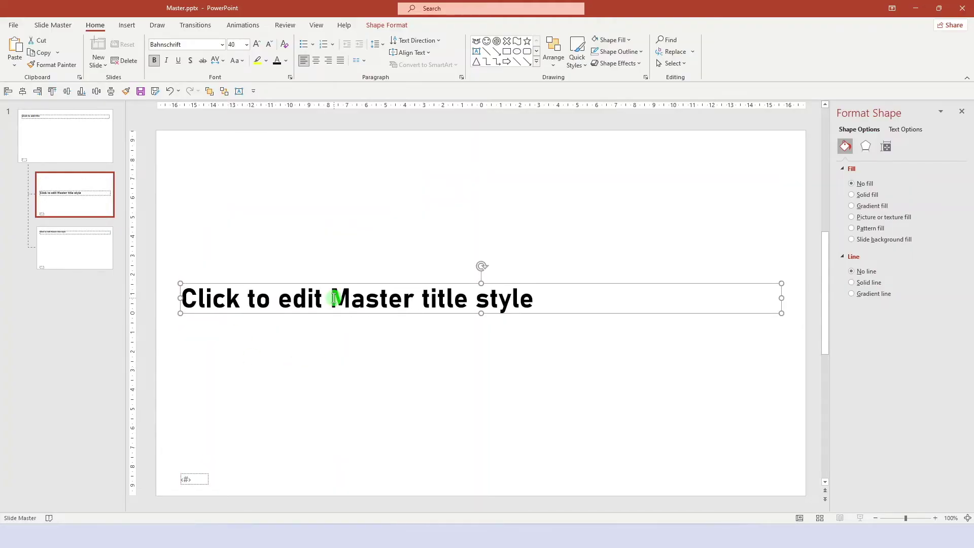
pyautogui.moveTo(330, 298); pyautogui.dragTo(545, 297)
pyautogui.write('presentation title')
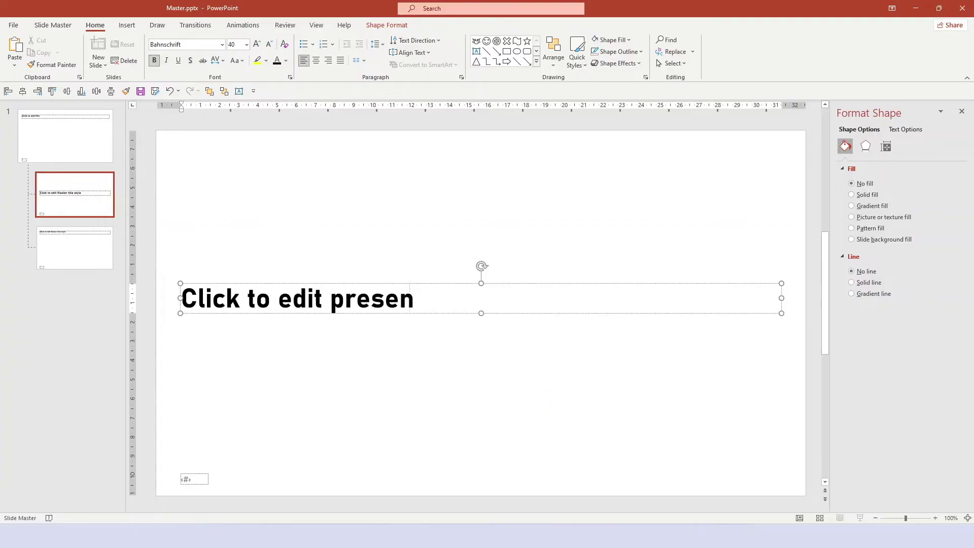
pyautogui.click(497, 427)
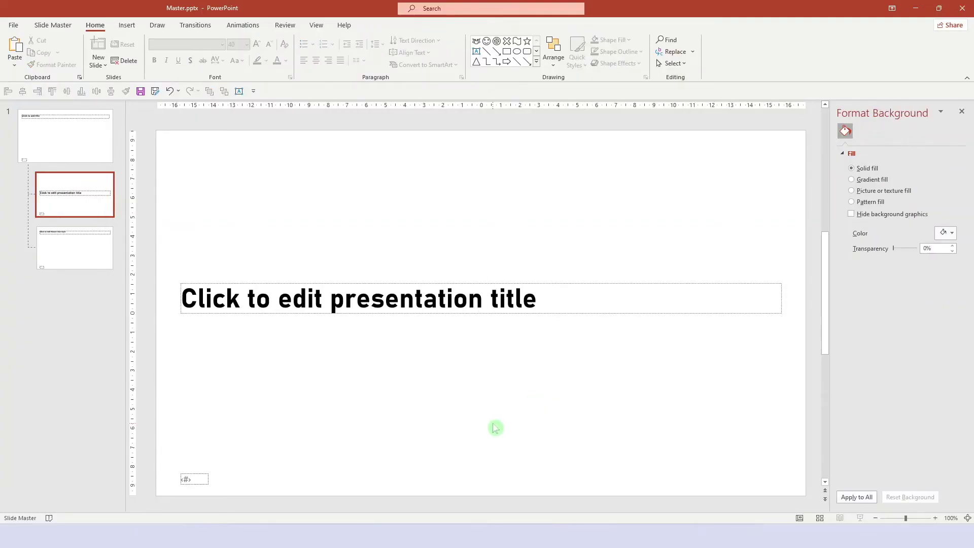
pyautogui.click(234, 439)
# Choose Content from the Slide Master's Insert Placeholder list.
pyautogui.click(127, 26)
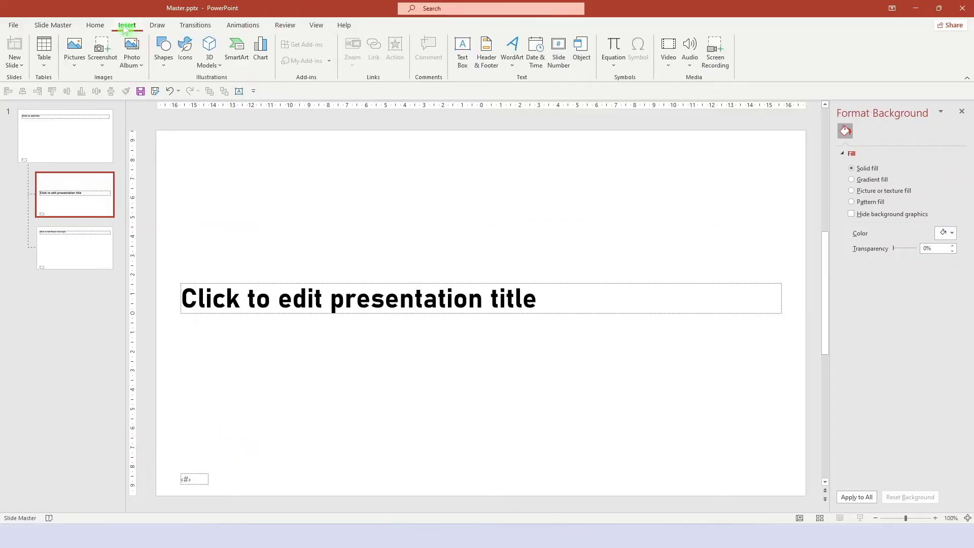
pyautogui.click(55, 27)
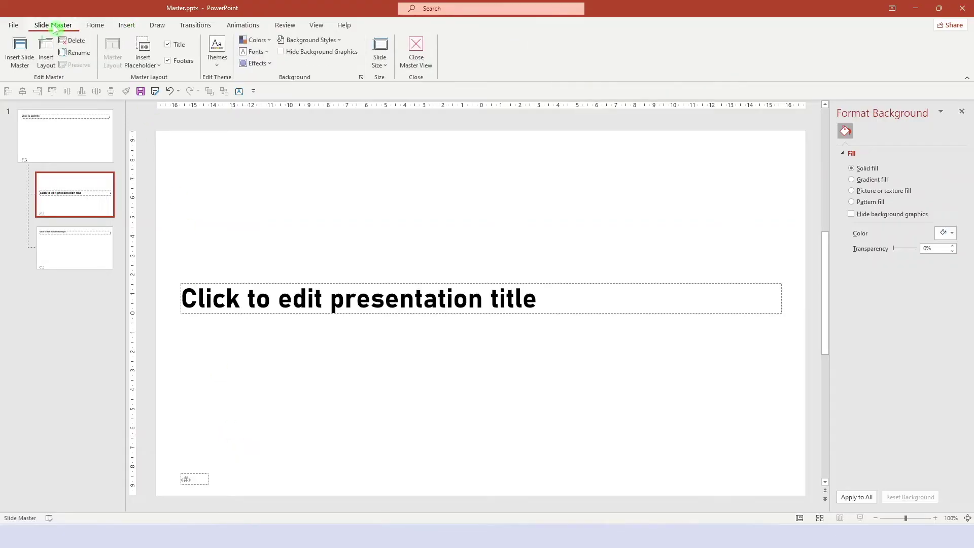
pyautogui.click(146, 63)
pyautogui.click(163, 83)
# Draw a content placeholder below the title, drop its lower bullet levels, and set Bahnschrift 20 pt.
pyautogui.moveTo(180, 321); pyautogui.dragTo(335, 352)
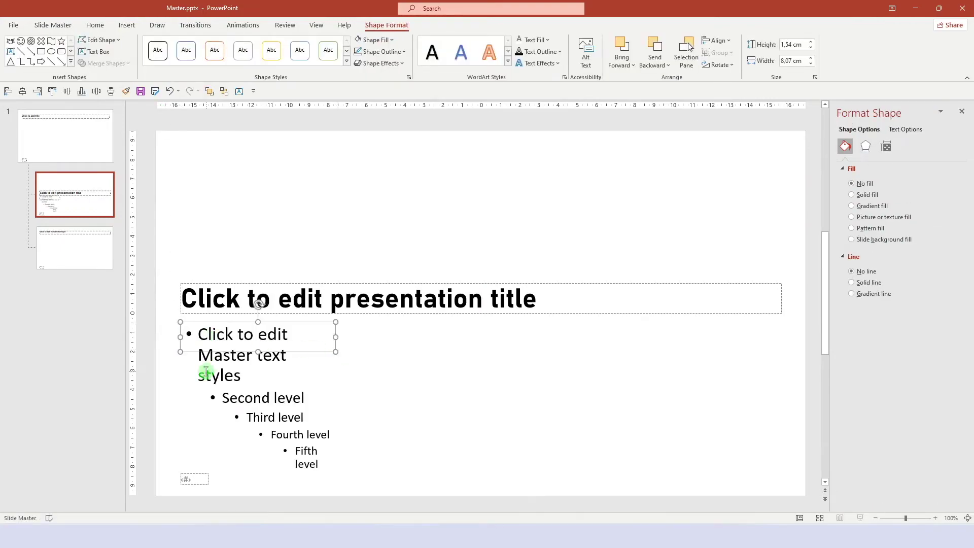
pyautogui.moveTo(210, 355); pyautogui.dragTo(413, 512)
pyautogui.press('BackSpace')
pyautogui.click(95, 25)
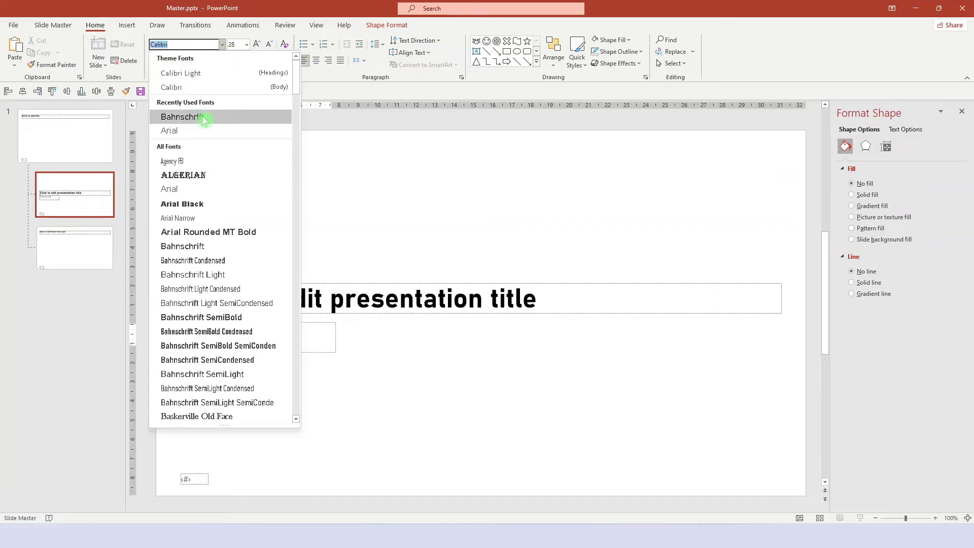
pyautogui.click(222, 44)
pyautogui.click(184, 116)
pyautogui.click(268, 45)
pyautogui.click(268, 45)
# Make the placeholder resize to fit text with 0 cm margins, widened to the title's width.
pyautogui.click(907, 129)
pyautogui.click(863, 235)
pyautogui.click(952, 251)
pyautogui.click(952, 265)
pyautogui.click(952, 278)
pyautogui.click(952, 291)
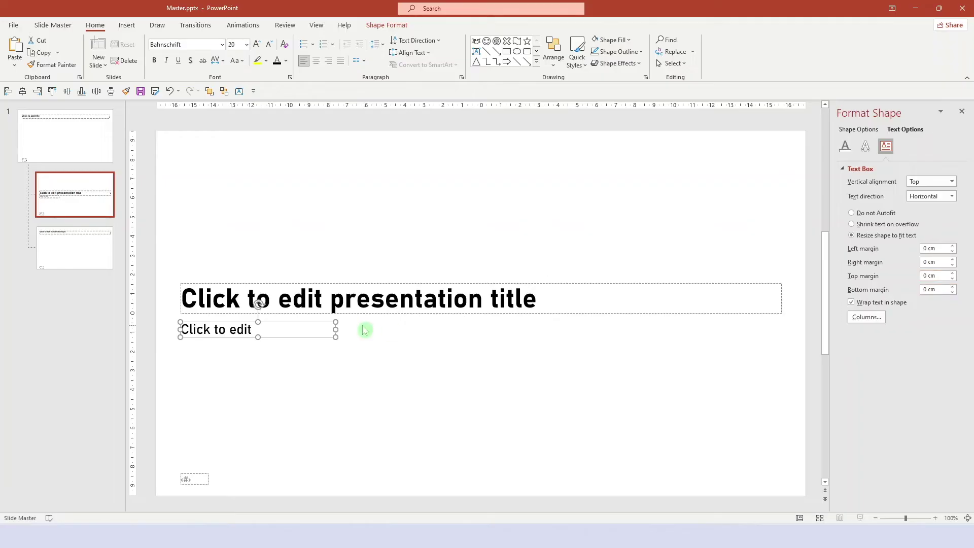
pyautogui.moveTo(336, 329); pyautogui.dragTo(781, 329)
# Replace the prompt text, trying 'Shareholder meeting' and 'Draft document' before clearing them.
pyautogui.tripleClick(301, 330)
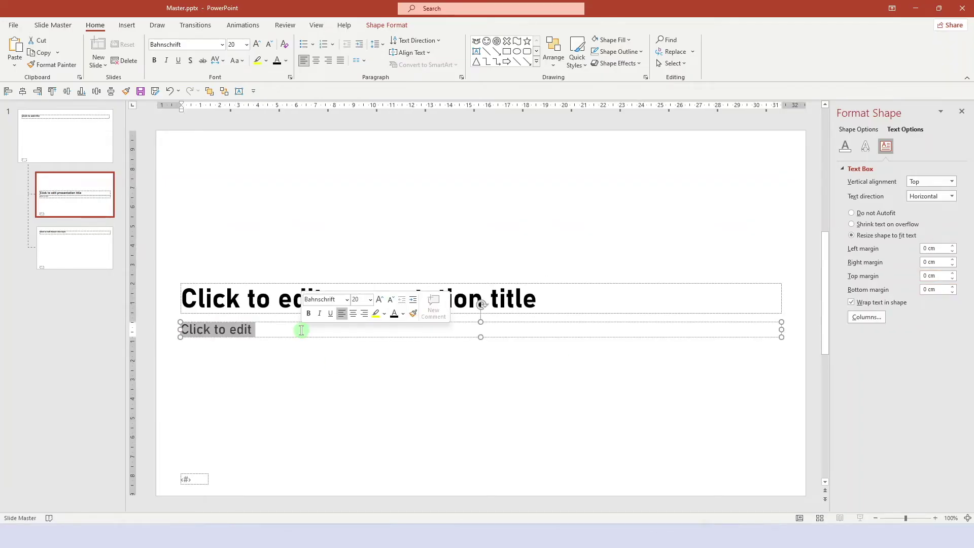
pyautogui.write('Document type')
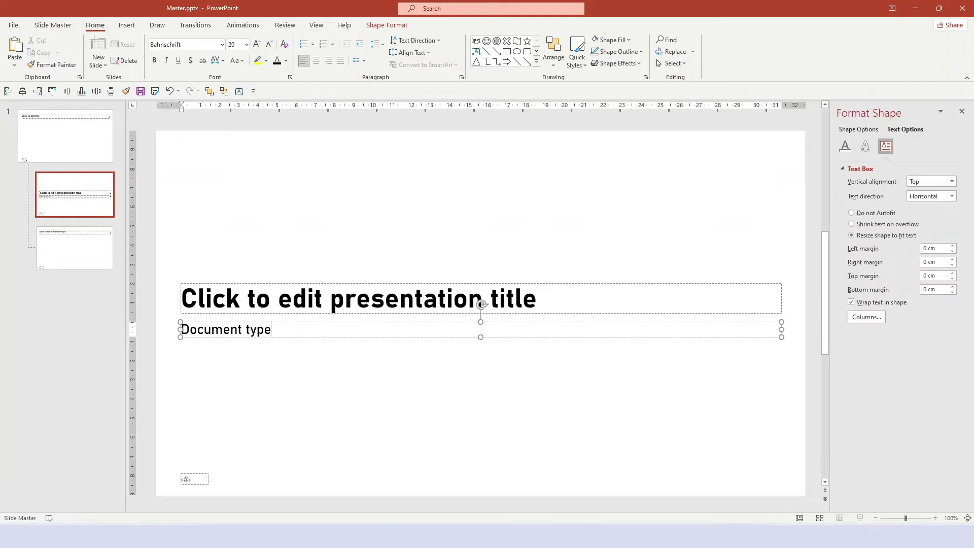
pyautogui.click(264, 351)
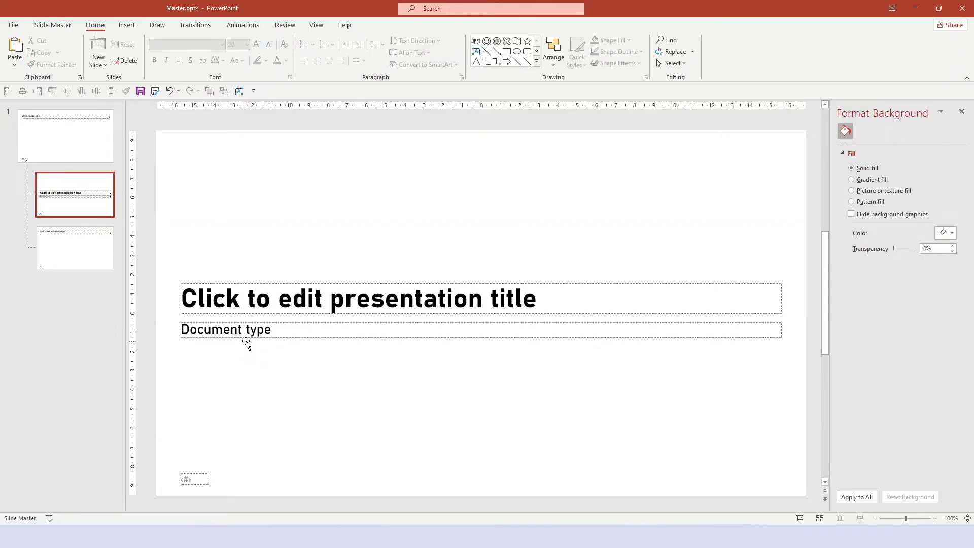
pyautogui.tripleClick(245, 339)
pyautogui.write('Team meeting')
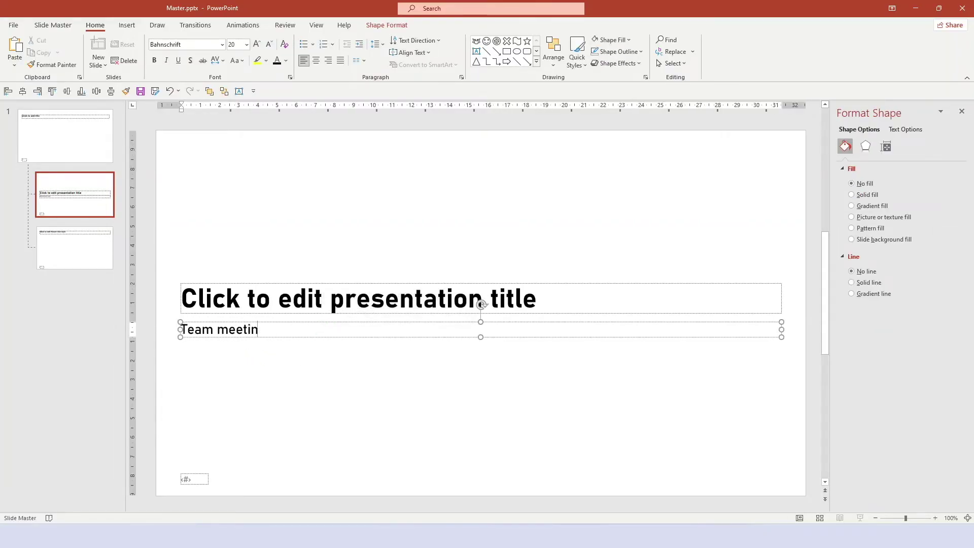
pyautogui.hotkey('ctrl', 'z')
pyautogui.write('Shareholder meeting')
pyautogui.hotkey('ctrl', 'a')
pyautogui.press('BackSpace')
pyautogui.write('Draft document')
pyautogui.hotkey('ctrl', 'a')
pyautogui.press('BackSpace')
# Set the prompt to 'Document type' and Ctrl-drag a copy of the box just below it.
pyautogui.write('Document type')
pyautogui.click(243, 352)
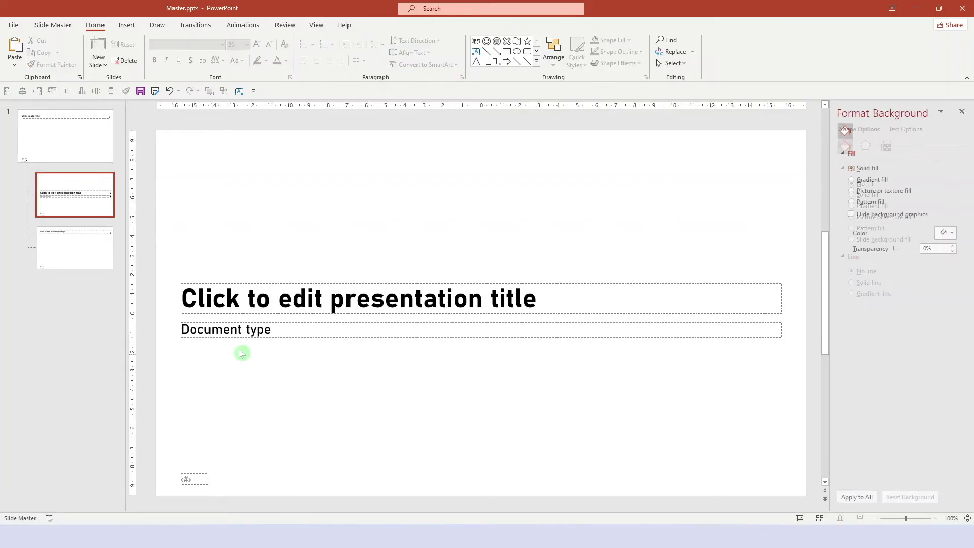
pyautogui.moveTo(244, 339); pyautogui.dragTo(242, 370)
# Retype the copy as 'Date' and select the slide-number placeholder.
pyautogui.tripleClick(326, 360)
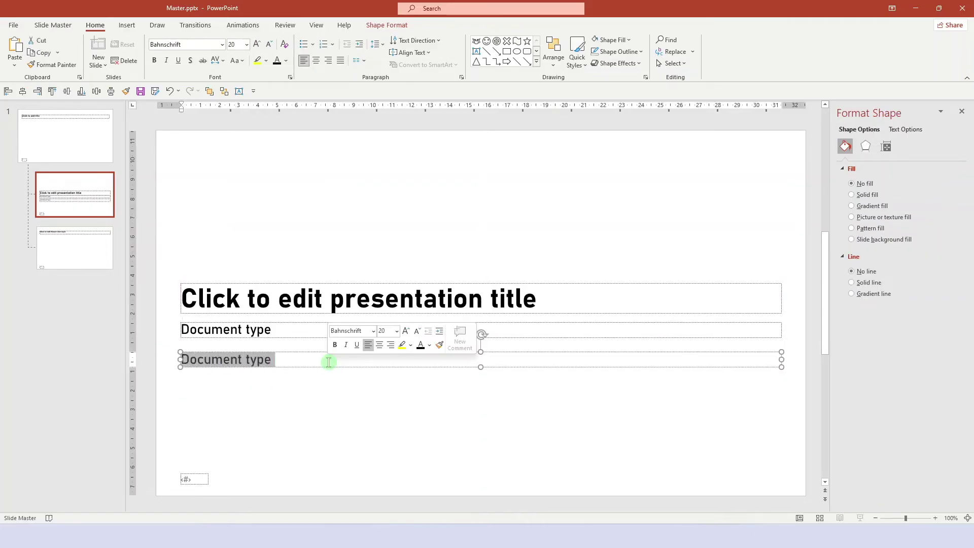
pyautogui.write('Date')
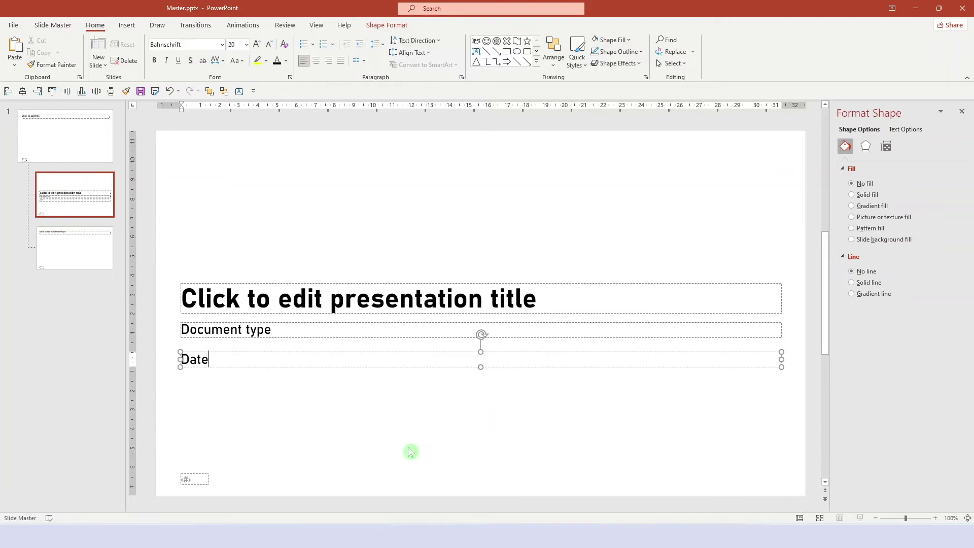
pyautogui.click(201, 476)
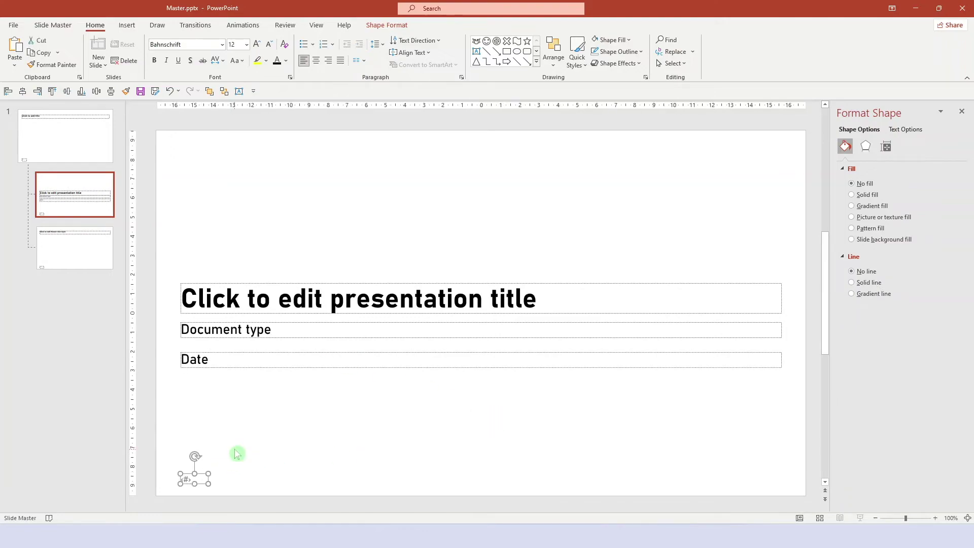
pyautogui.click(237, 453)
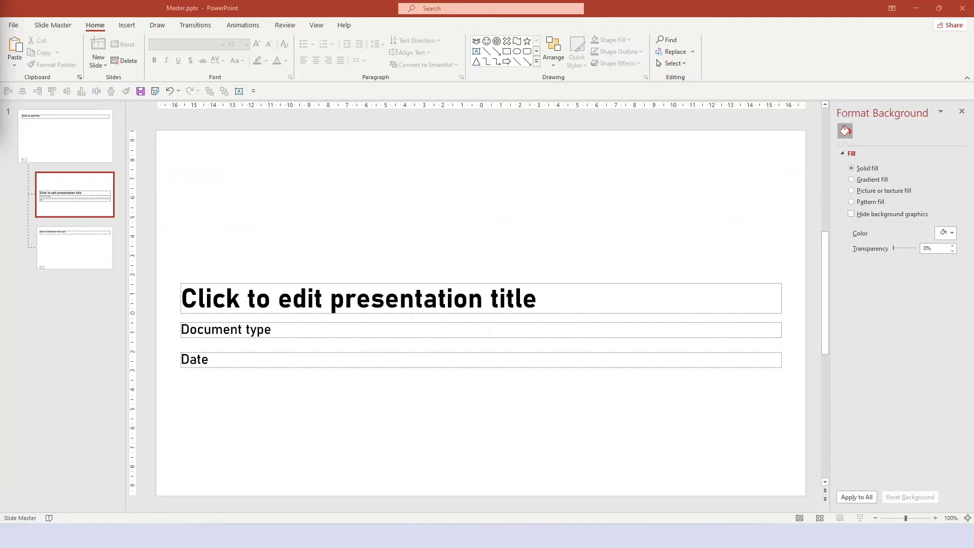
# Paste the CASE INTERVIEW HUB logo onto the Default layout, shrink it, and place it bottom-right.
pyautogui.click(69, 261)
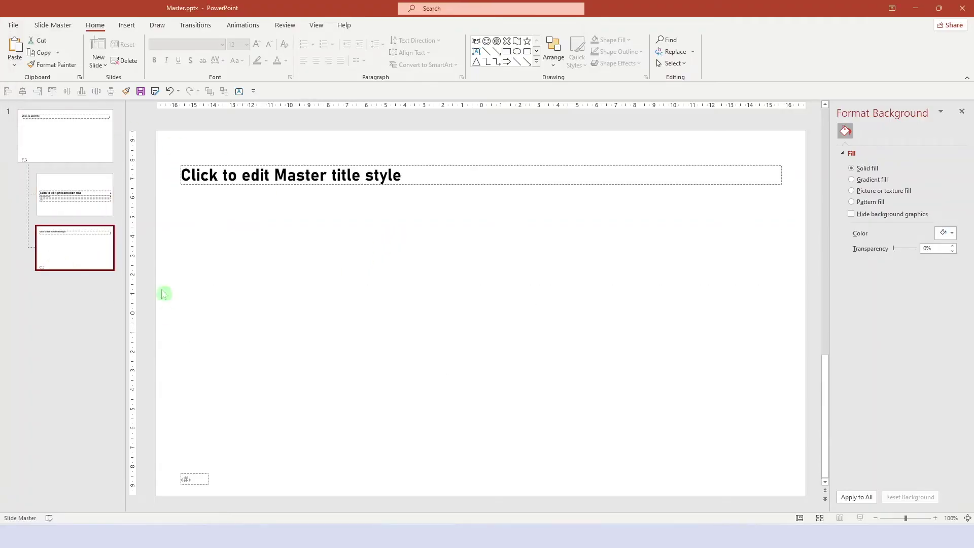
pyautogui.hotkey('ctrl', 'v')
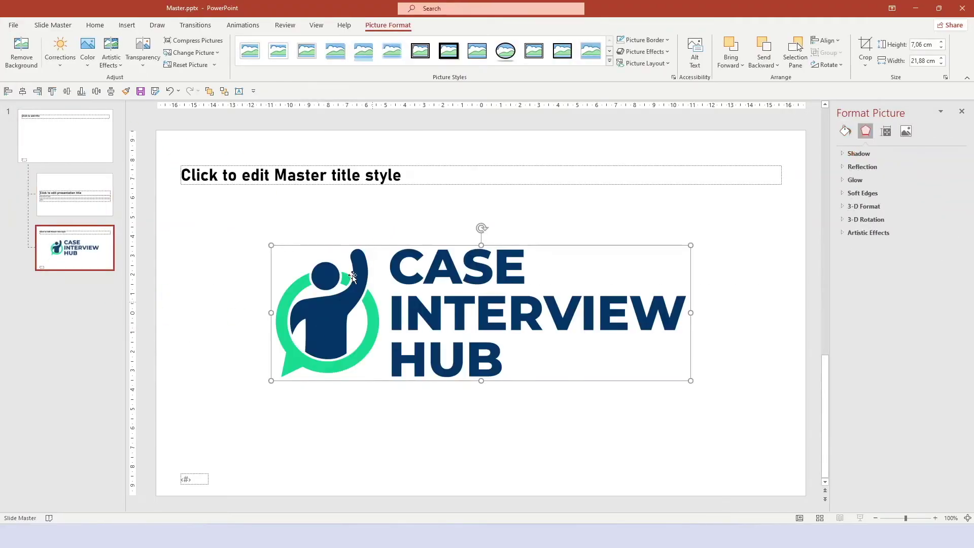
pyautogui.moveTo(268, 245); pyautogui.dragTo(673, 361)
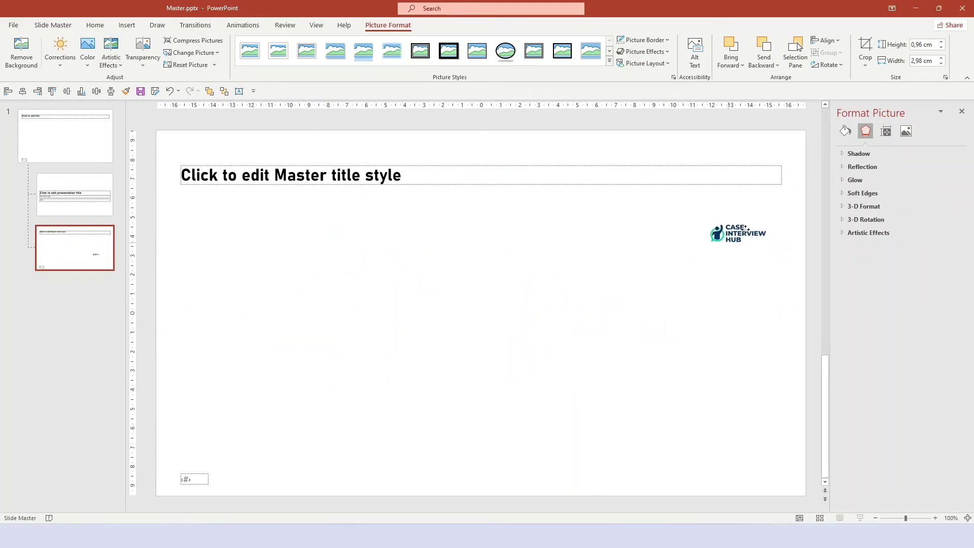
pyautogui.moveTo(744, 228); pyautogui.dragTo(758, 480)
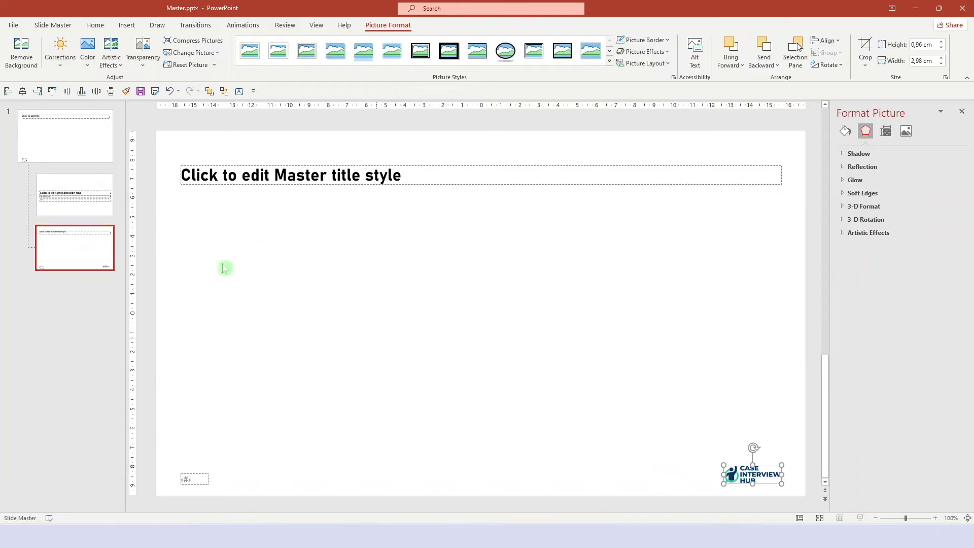
pyautogui.click(54, 137)
# Paste the logo onto the slide master, then delete it from the master again.
pyautogui.hotkey('ctrl', 'v')
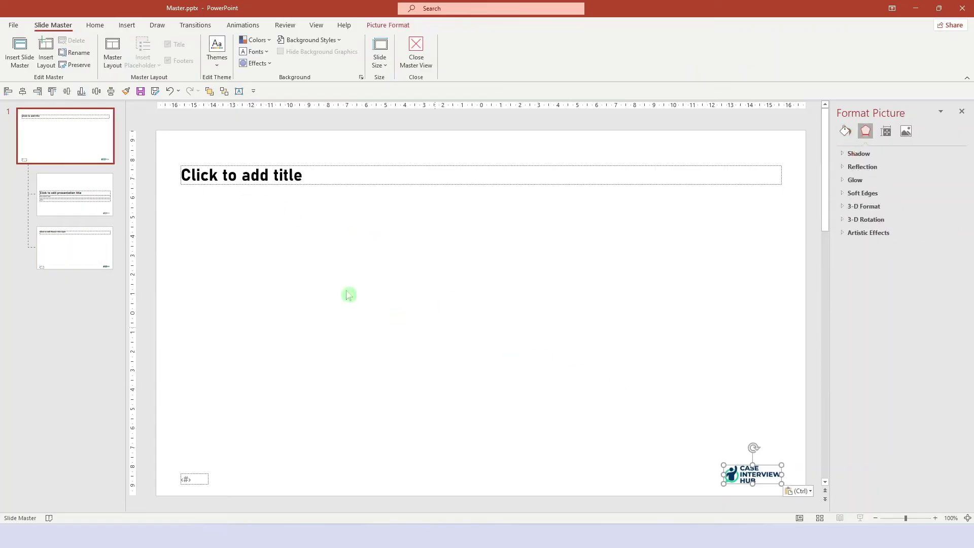
pyautogui.click(95, 198)
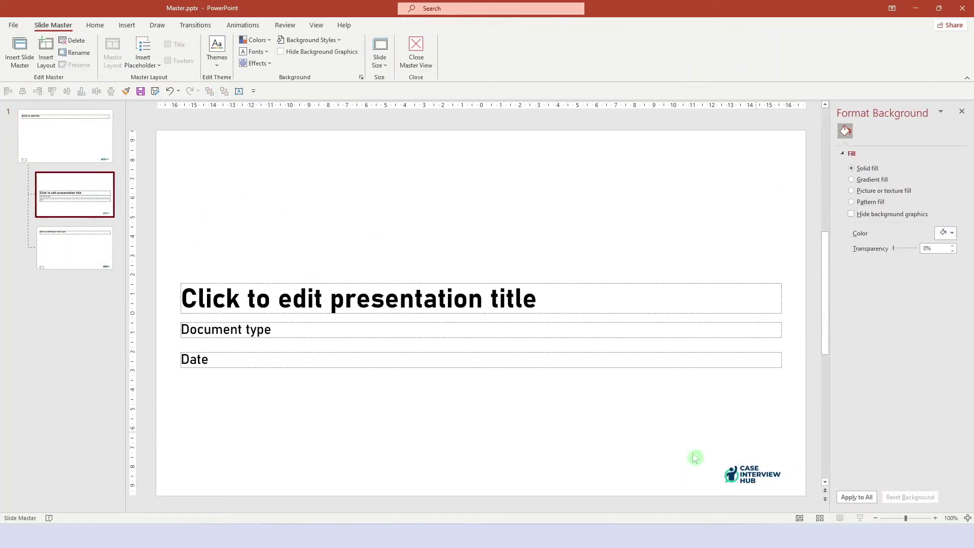
pyautogui.click(106, 157)
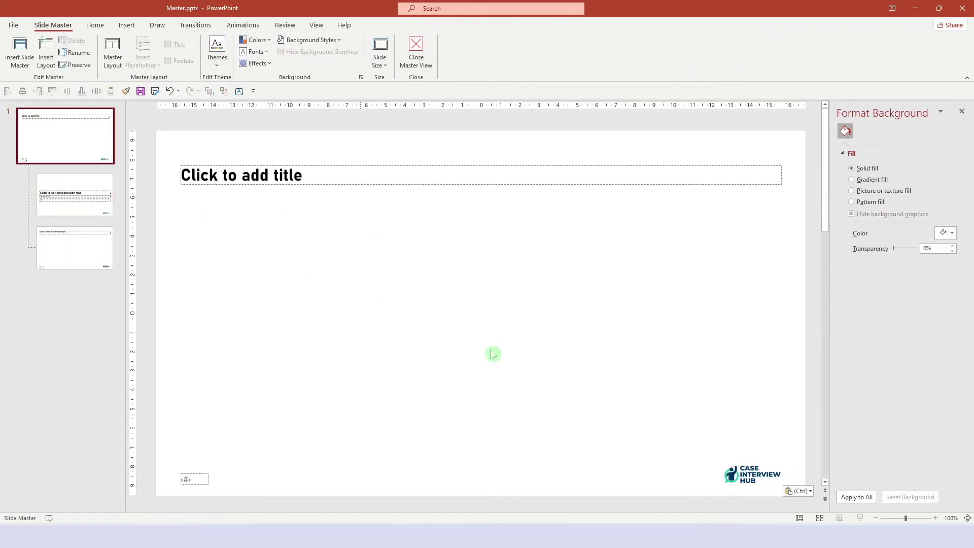
pyautogui.click(758, 475)
pyautogui.press('Delete')
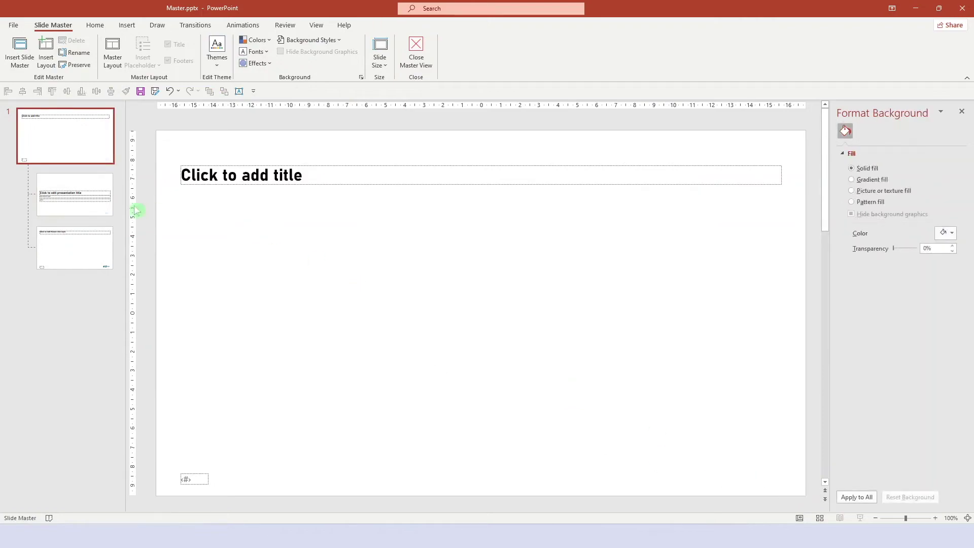
# Check the logo on the third layout by selecting and deselecting it.
pyautogui.click(71, 238)
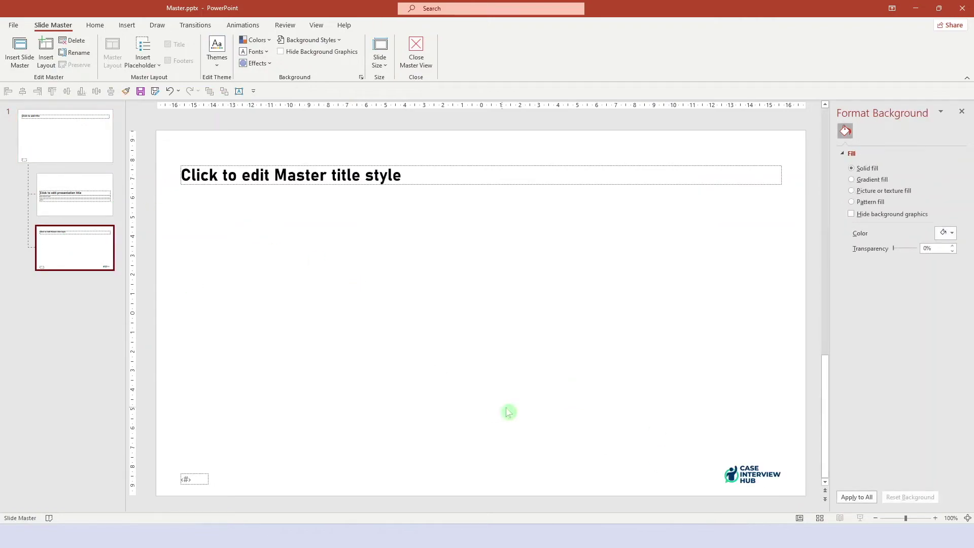
pyautogui.click(780, 479)
pyautogui.click(771, 491)
pyautogui.click(761, 477)
pyautogui.click(654, 433)
# Paste the logo onto the Title Slide layout and move it left, just below Date.
pyautogui.click(104, 216)
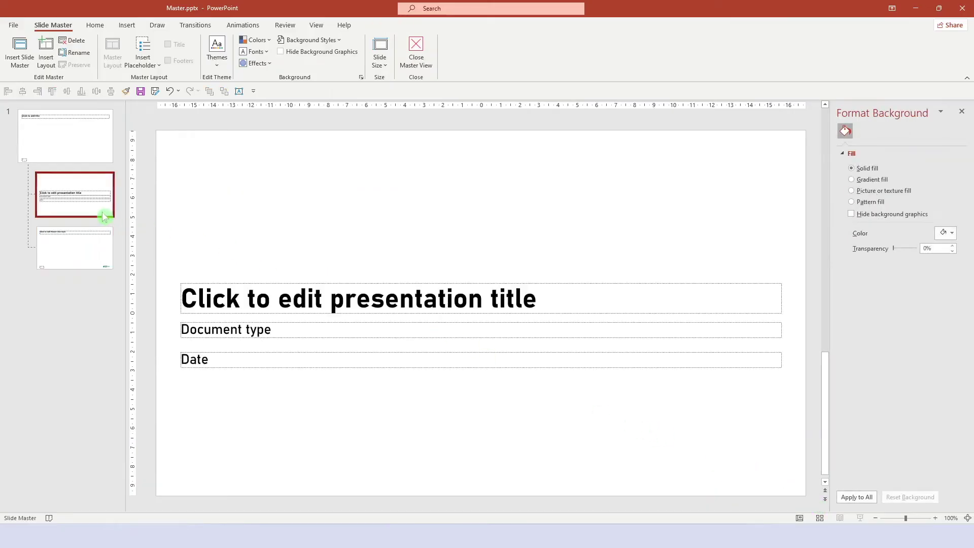
pyautogui.hotkey('ctrl', 'v')
pyautogui.moveTo(753, 476); pyautogui.dragTo(244, 407)
pyautogui.click(231, 234)
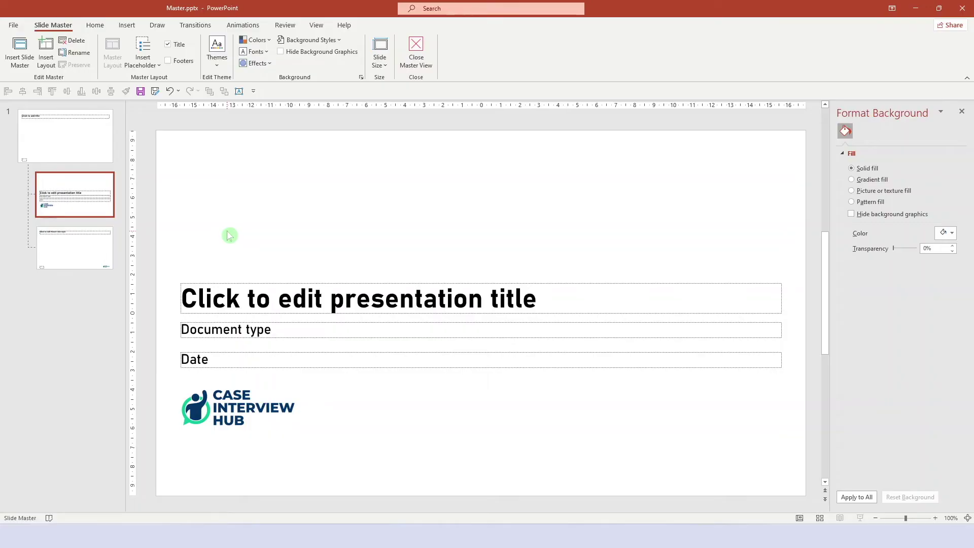
pyautogui.click(255, 39)
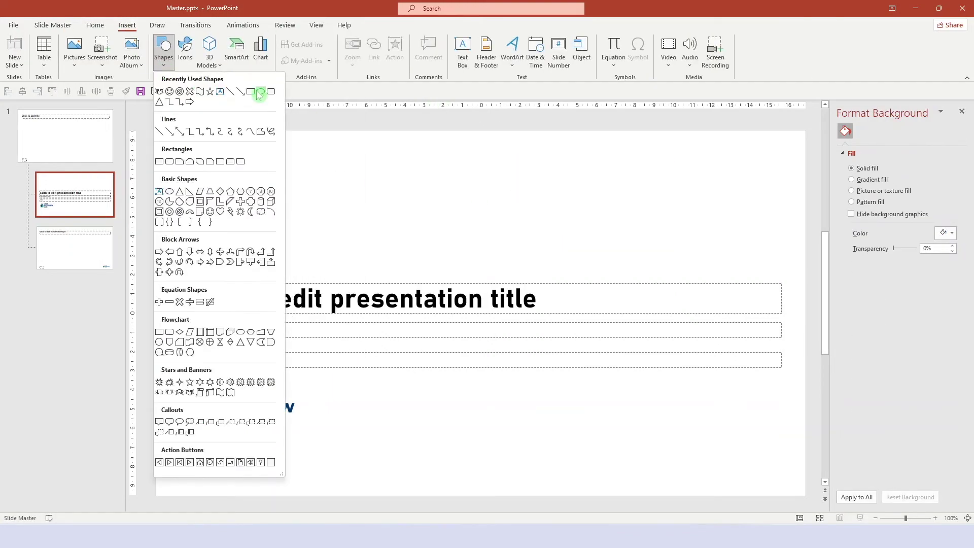
pyautogui.moveTo(391, 164); pyautogui.dragTo(544, 228)
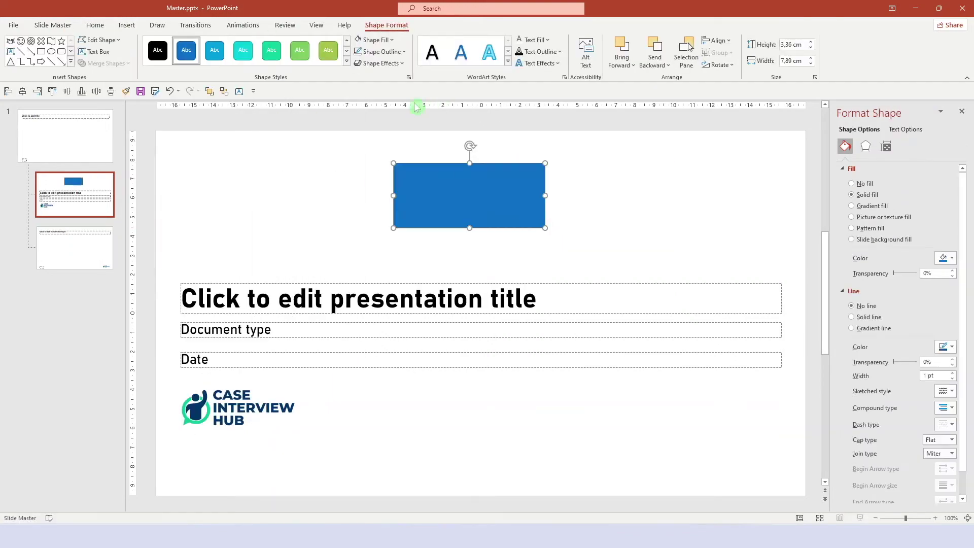
pyautogui.click(374, 40)
pyautogui.click(504, 191)
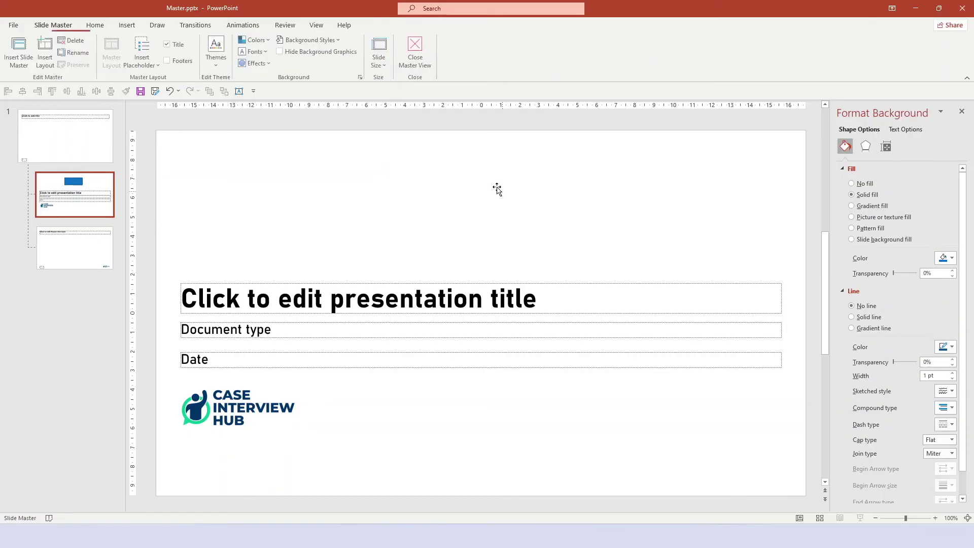
pyautogui.click(259, 41)
pyautogui.click(284, 321)
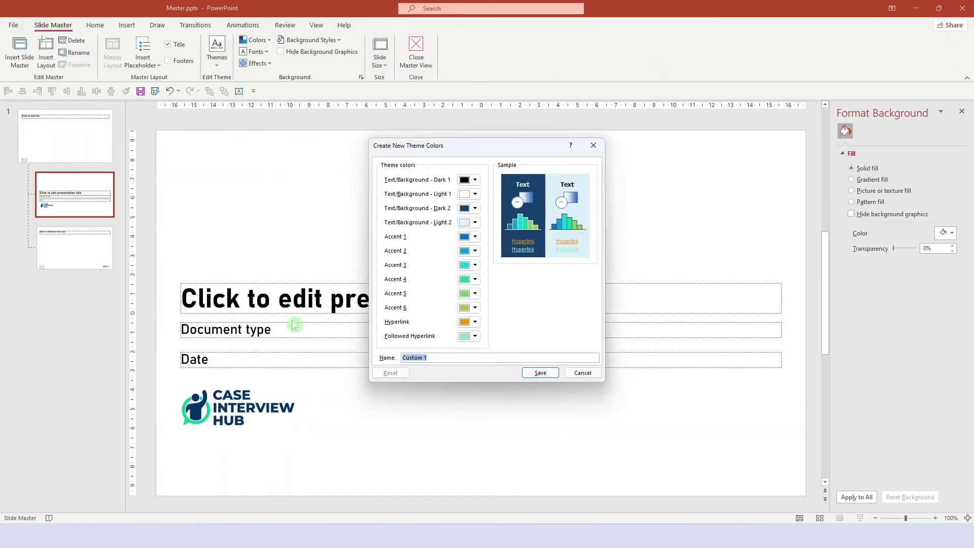
pyautogui.click(474, 226)
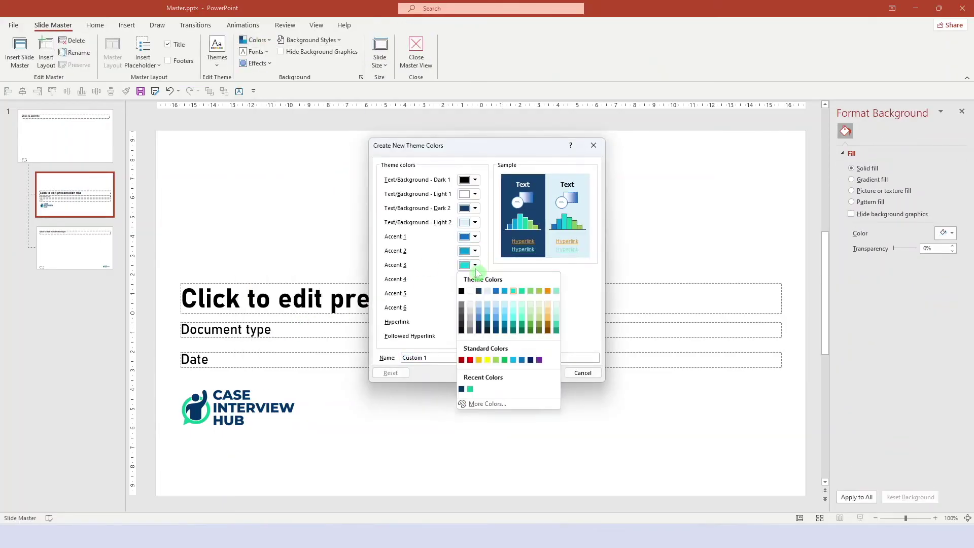
pyautogui.click(477, 280)
pyautogui.click(474, 294)
pyautogui.click(472, 300)
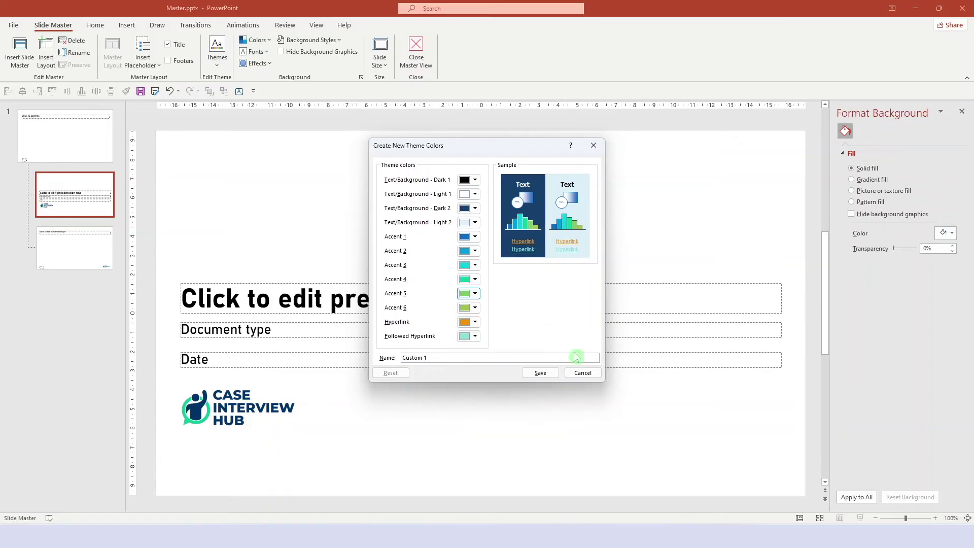
pyautogui.click(582, 373)
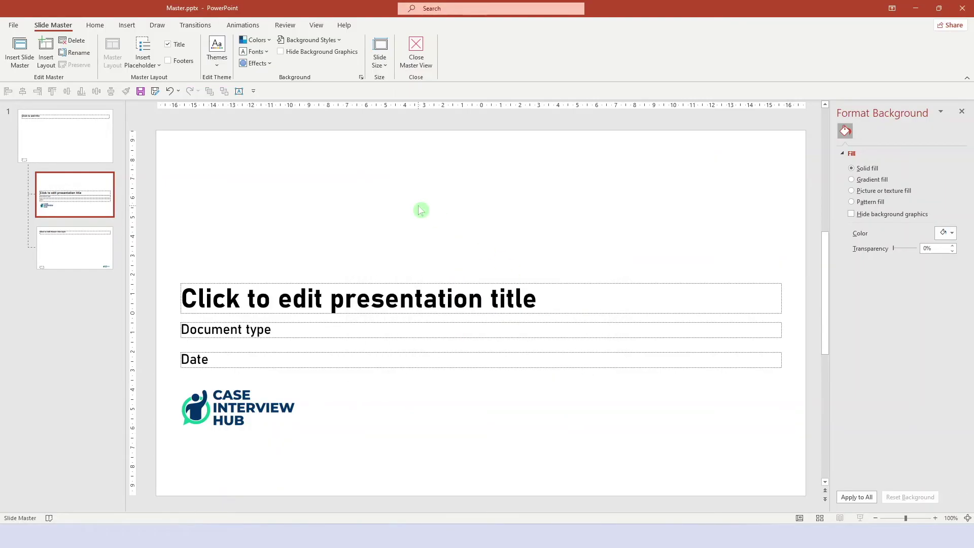
# On the slide master, draw a text box reading 'Text' and set it to Bahnschrift 16 pt.
pyautogui.click(96, 153)
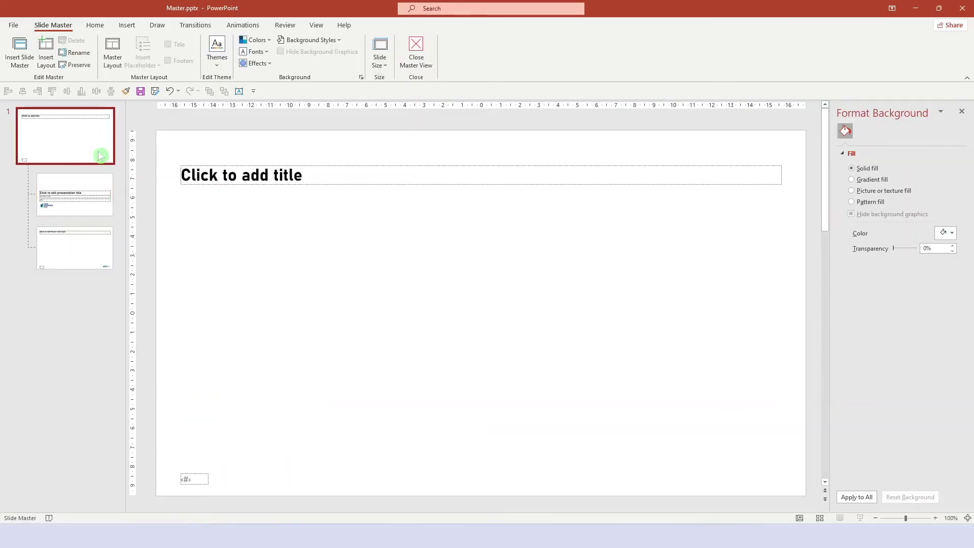
pyautogui.click(128, 28)
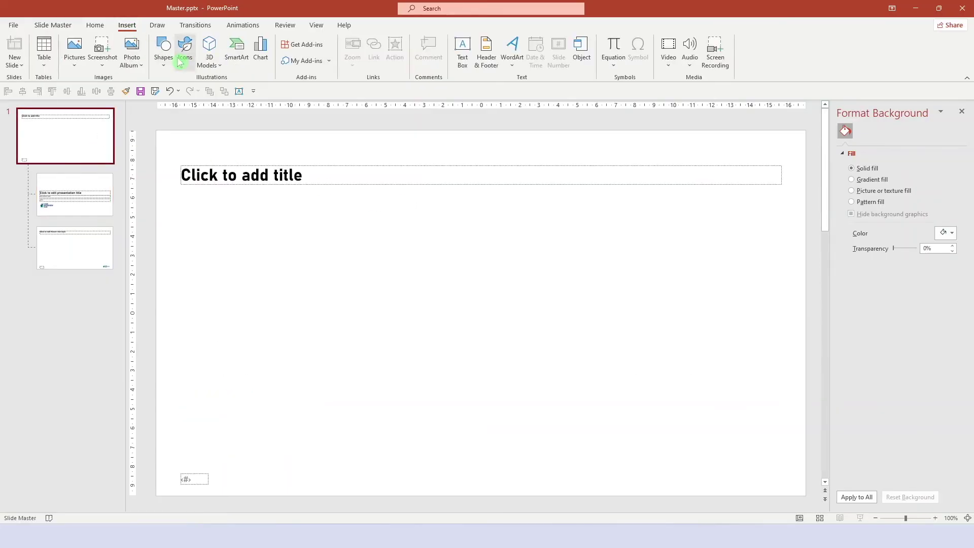
pyautogui.click(462, 56)
pyautogui.moveTo(181, 230); pyautogui.dragTo(362, 251)
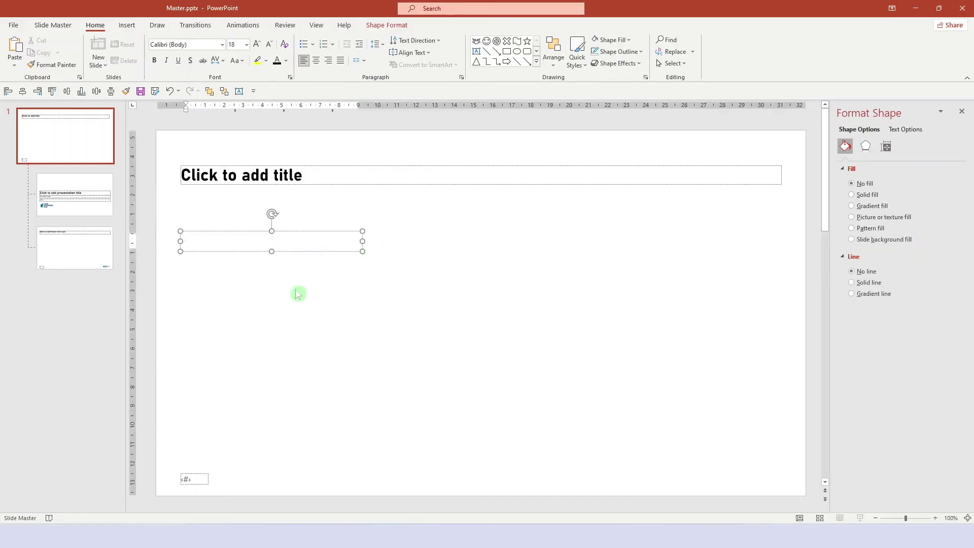
pyautogui.write('Text box')
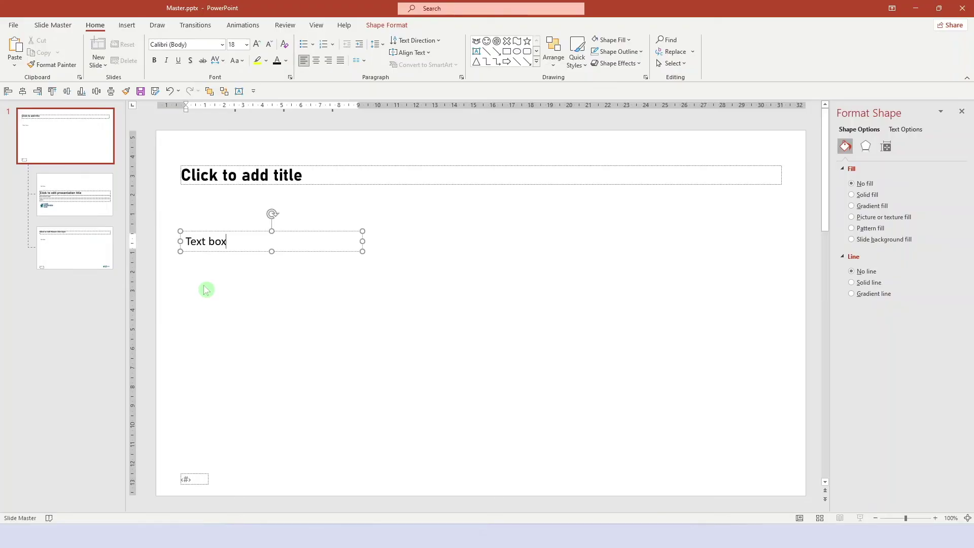
pyautogui.click(210, 252)
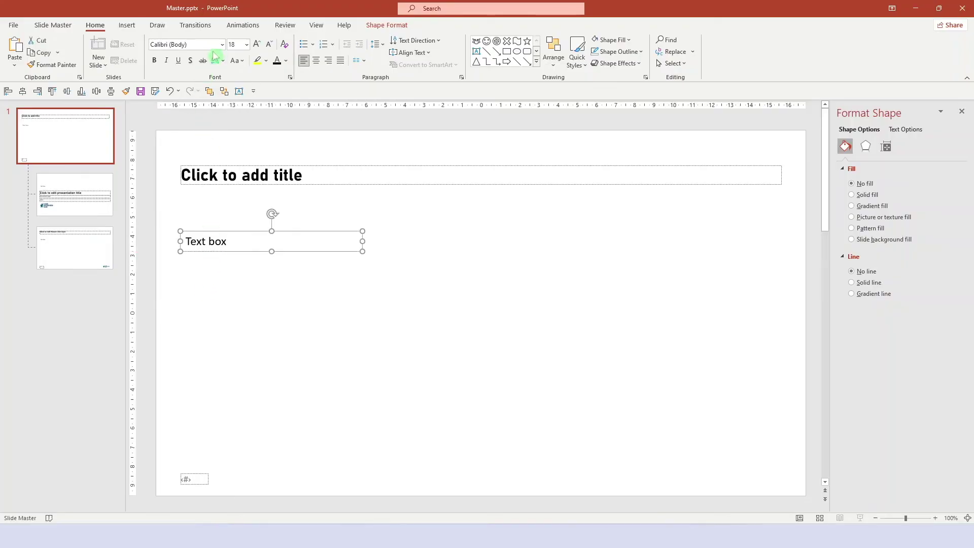
pyautogui.click(222, 45)
pyautogui.click(210, 117)
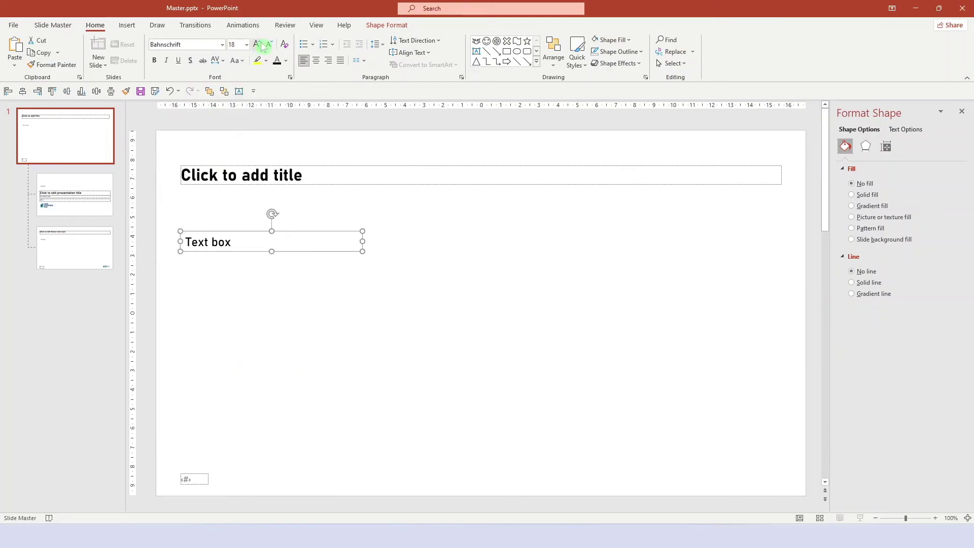
pyautogui.click(269, 44)
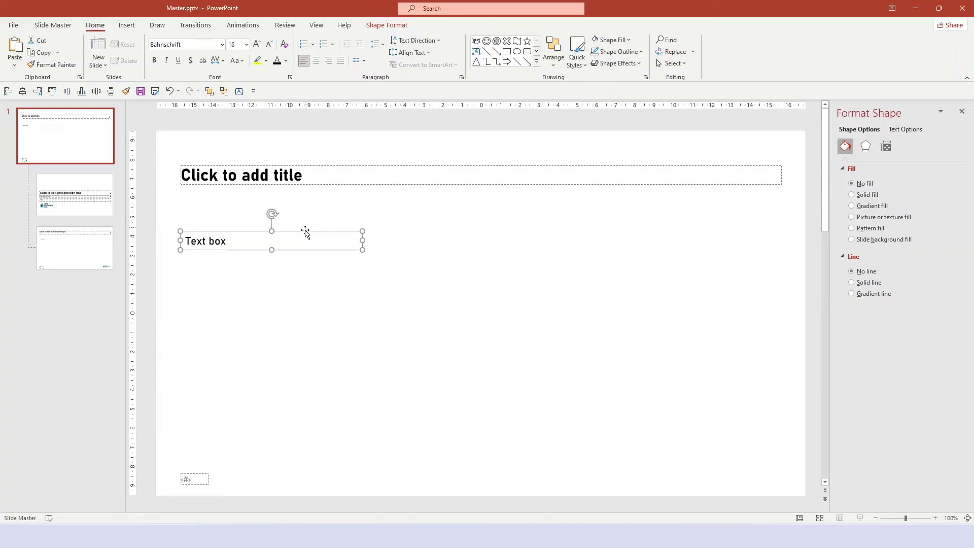
# Set the text box's left, right and top inner margins to 0 cm.
pyautogui.click(897, 129)
pyautogui.click(886, 146)
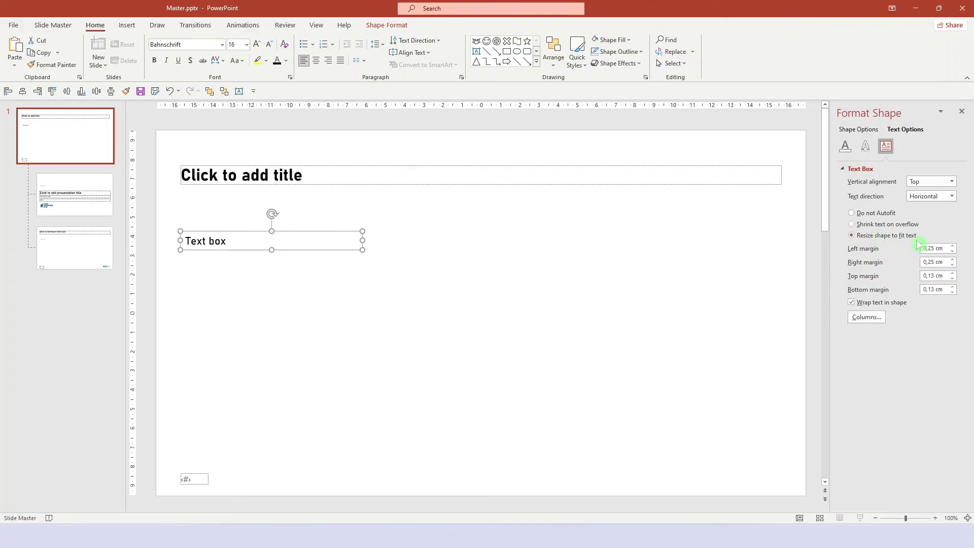
pyautogui.click(935, 259)
pyautogui.write('0')
pyautogui.click(932, 275)
pyautogui.write('0')
pyautogui.click(927, 289)
pyautogui.write('0')
pyautogui.press('Return')
pyautogui.click(750, 319)
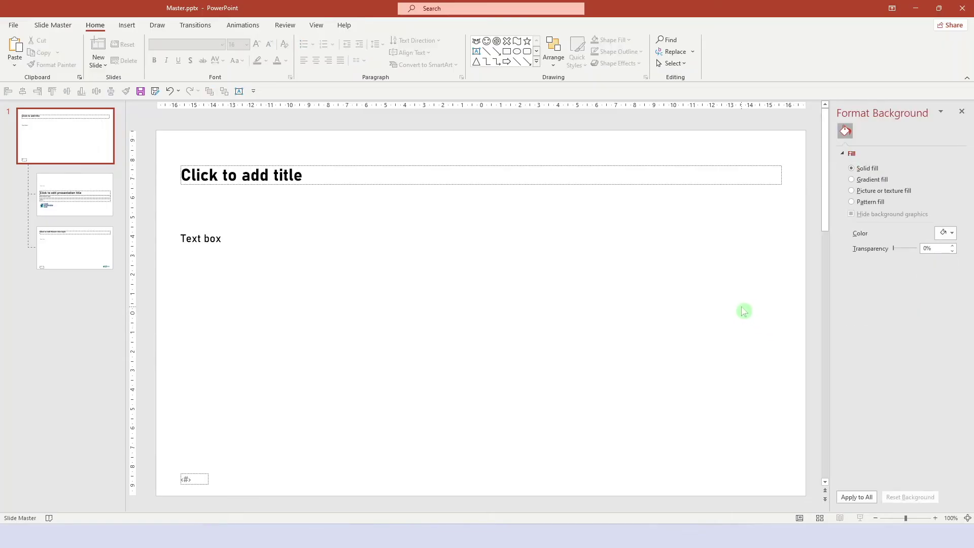
# Set this text box as the default text box.
pyautogui.click(227, 245)
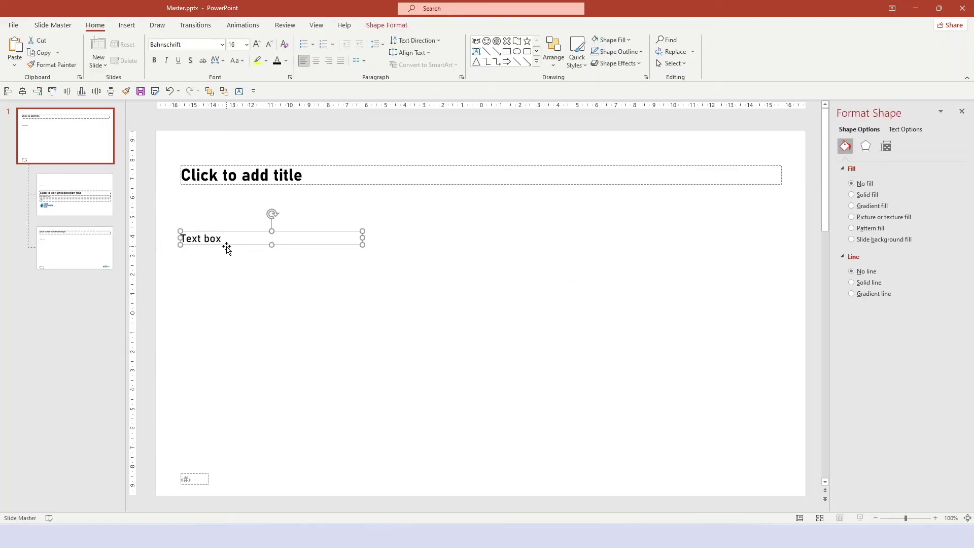
pyautogui.rightClick(230, 245)
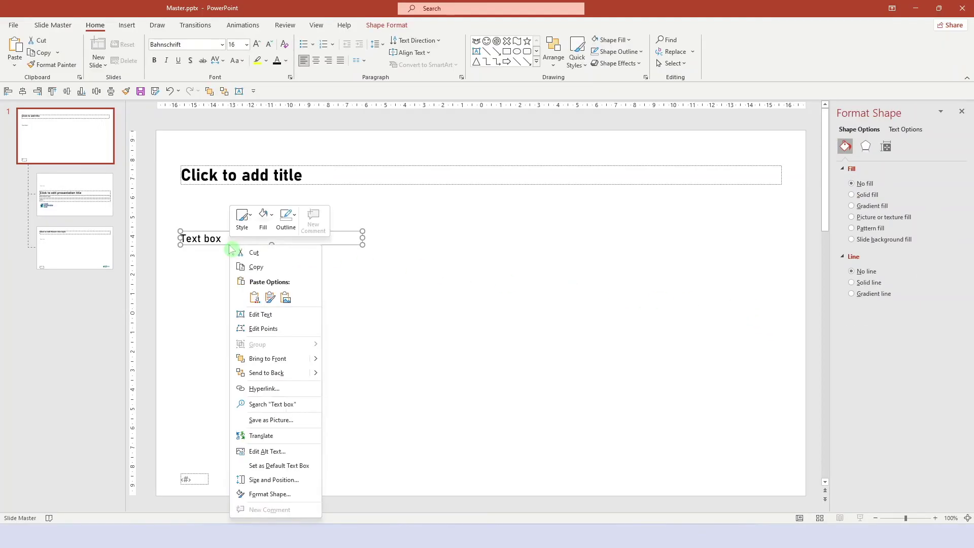
pyautogui.click(264, 465)
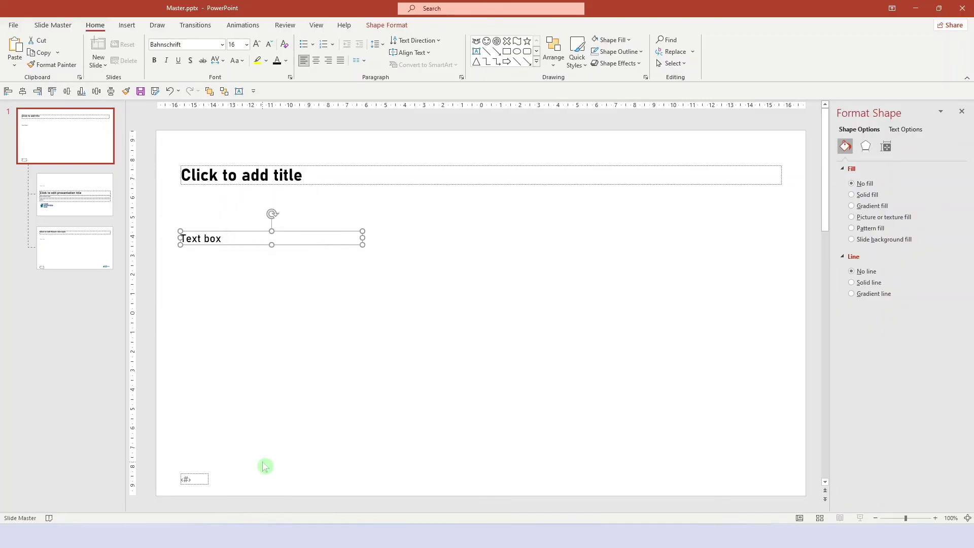
pyautogui.click(283, 314)
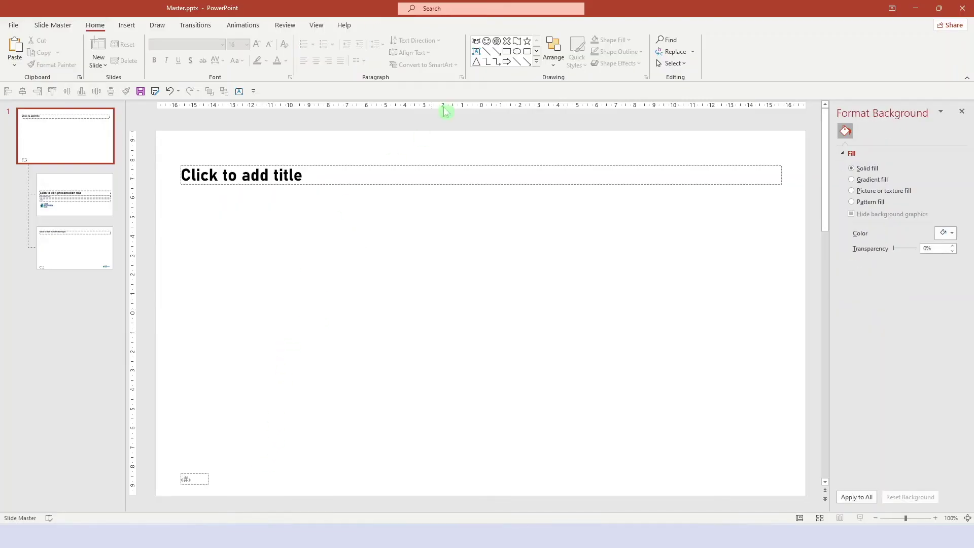
# Draw a test text box below the title to check the new default, then reselect it.
pyautogui.click(476, 52)
pyautogui.moveTo(181, 235); pyautogui.dragTo(316, 250)
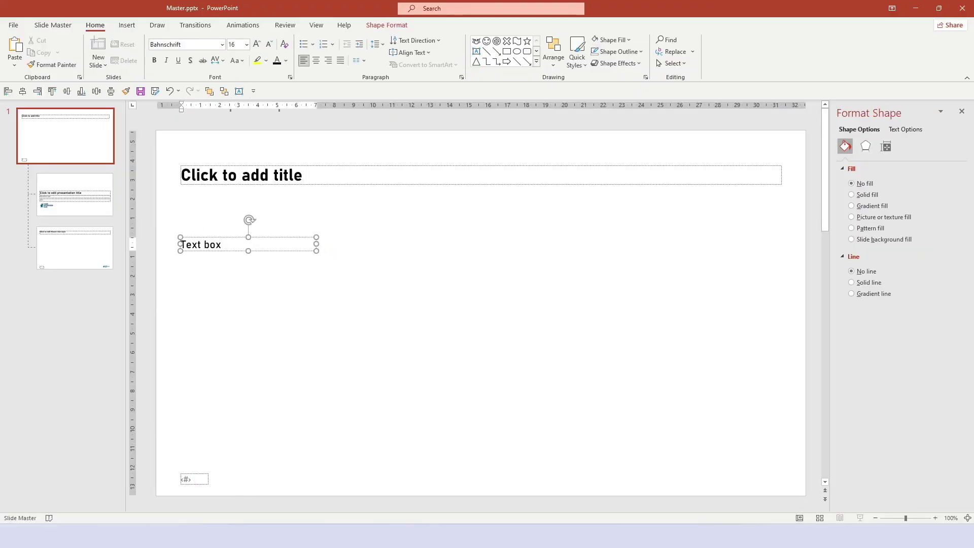
pyautogui.press('Escape')
pyautogui.click(289, 279)
pyautogui.moveTo(412, 282); pyautogui.dragTo(161, 225)
# Delete the test text box and draw a blue rectangle with no outline on the master.
pyautogui.press('Delete')
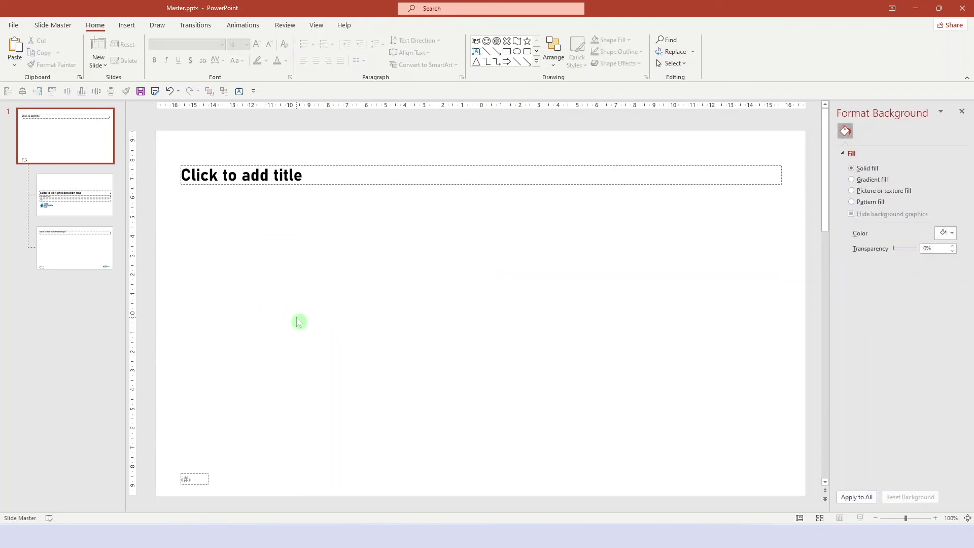
pyautogui.click(507, 51)
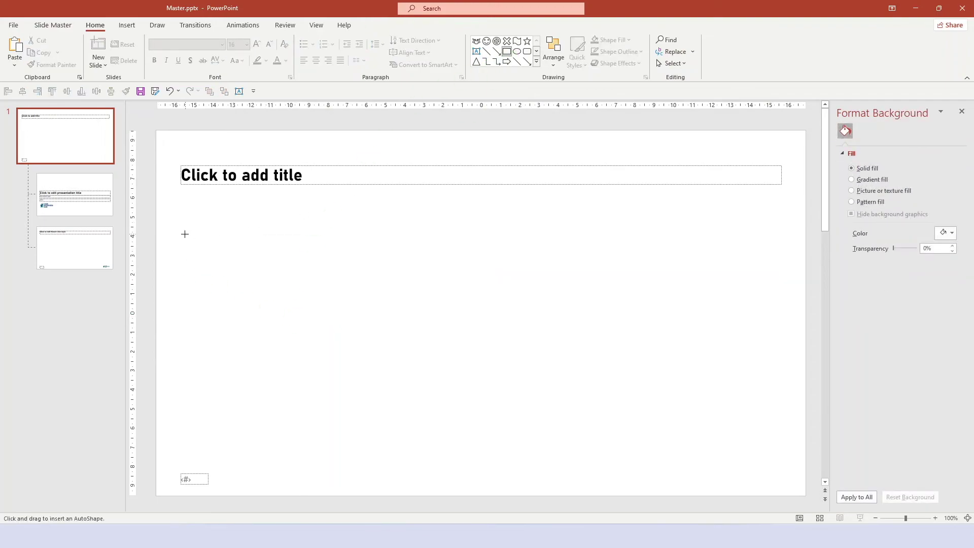
pyautogui.moveTo(184, 234); pyautogui.dragTo(360, 328)
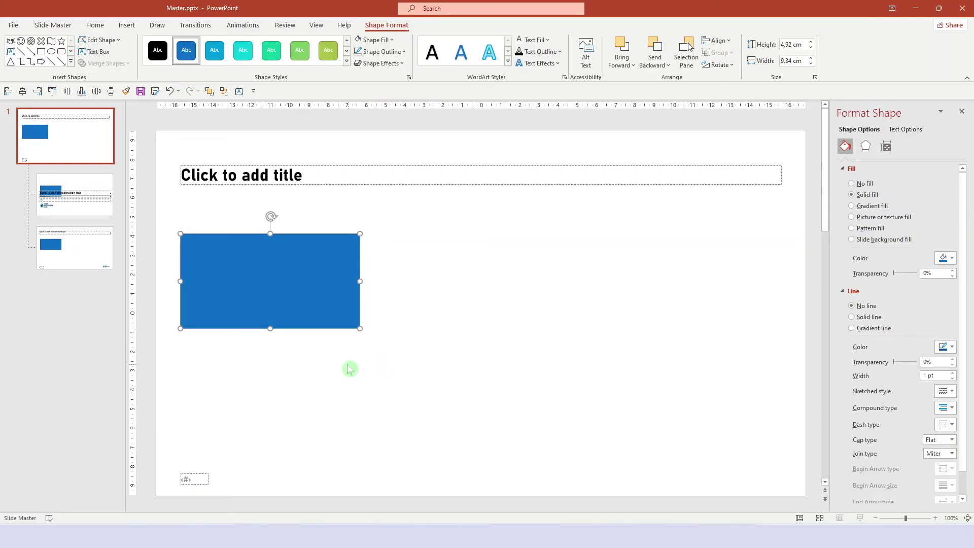
pyautogui.click(383, 41)
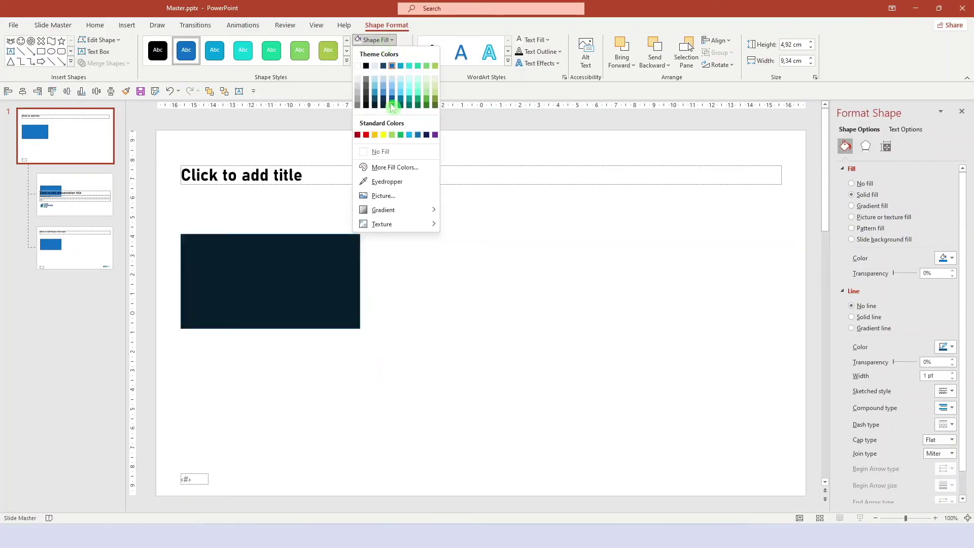
pyautogui.click(410, 268)
pyautogui.click(380, 51)
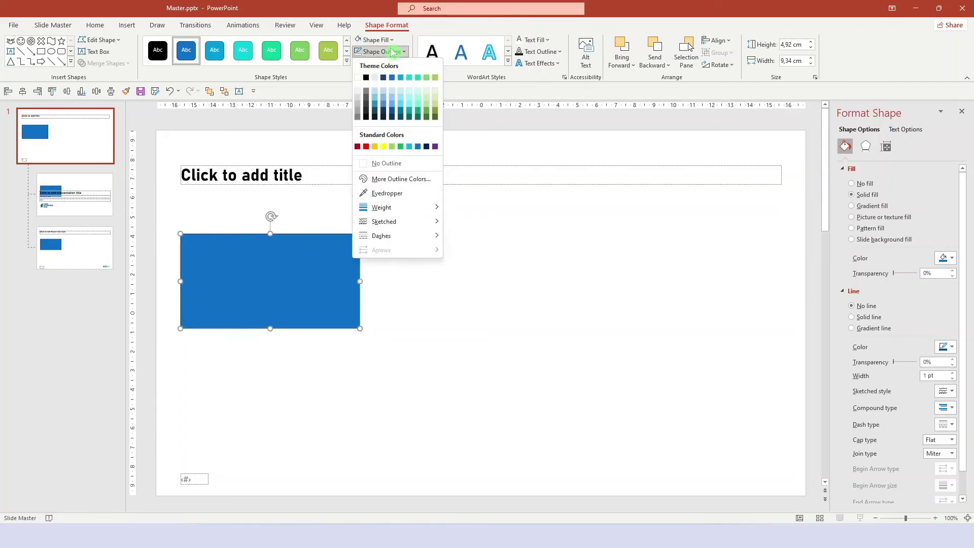
pyautogui.click(397, 163)
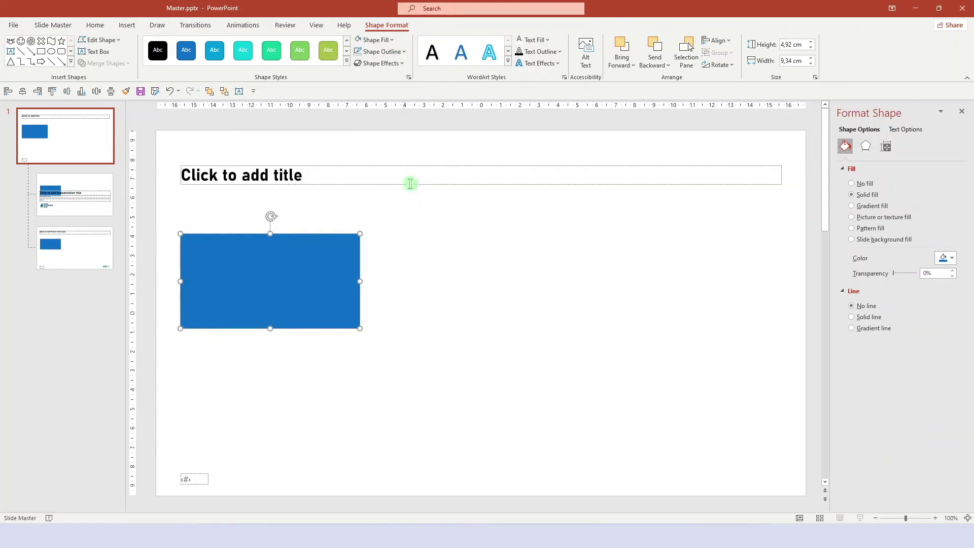
# Set the rectangle's text font to Bahnschrift, clearing the sample word 'Font'.
pyautogui.write('Font')
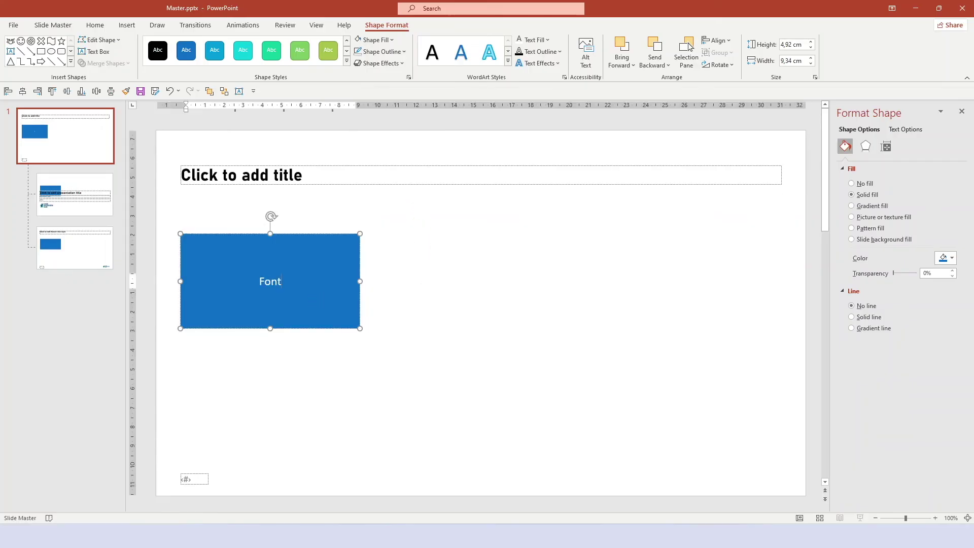
pyautogui.press('Escape')
pyautogui.click(95, 25)
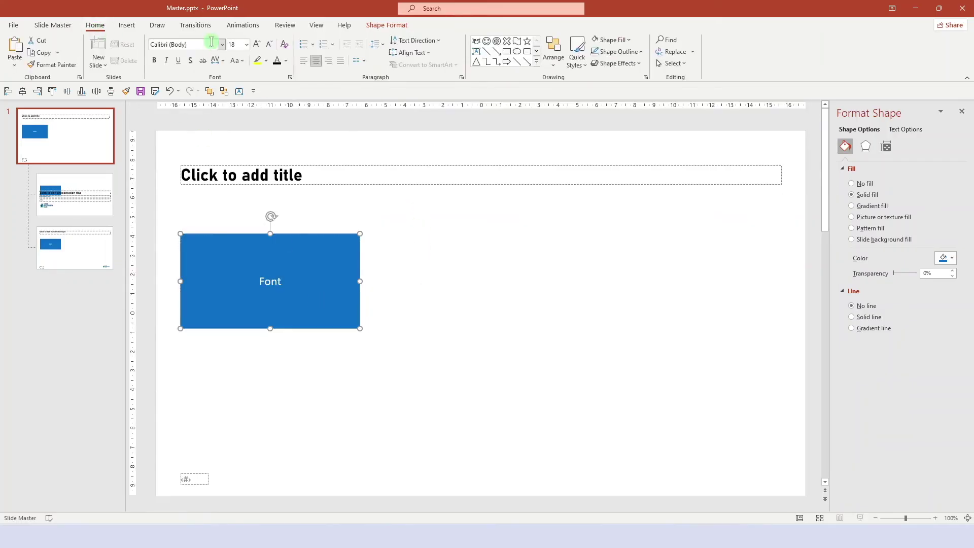
pyautogui.click(222, 44)
pyautogui.click(202, 116)
pyautogui.doubleClick(269, 280)
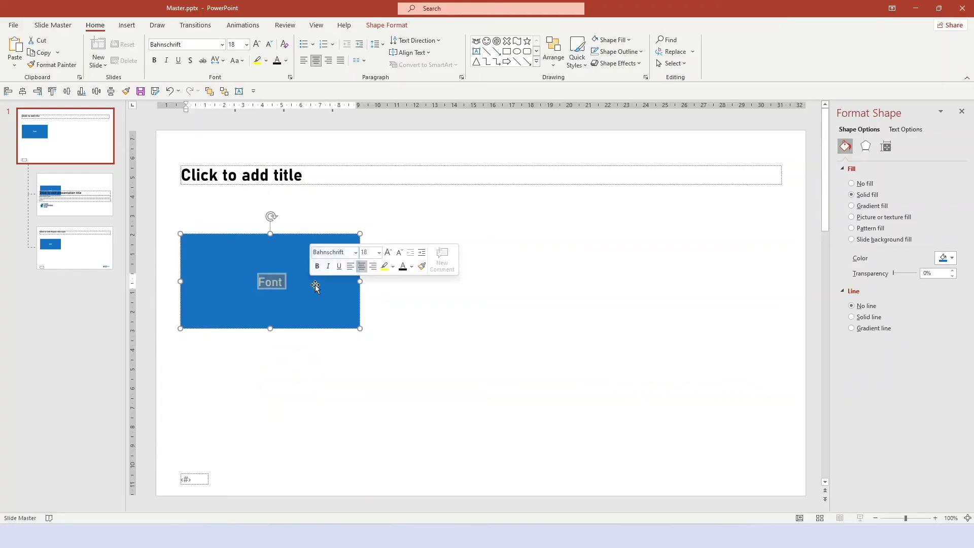
pyautogui.press('BackSpace')
# Set the rectangle as the default shape and delete it.
pyautogui.rightClick(348, 306)
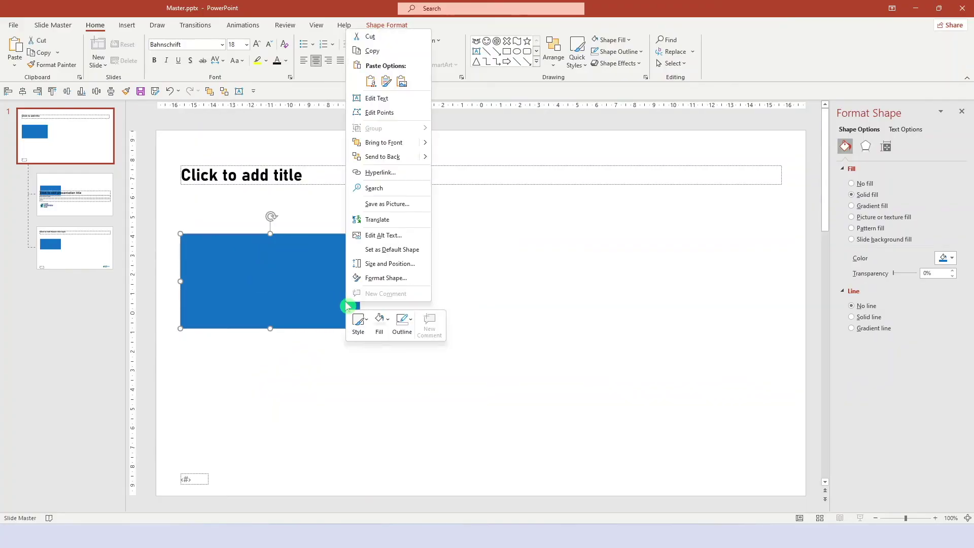
pyautogui.click(369, 251)
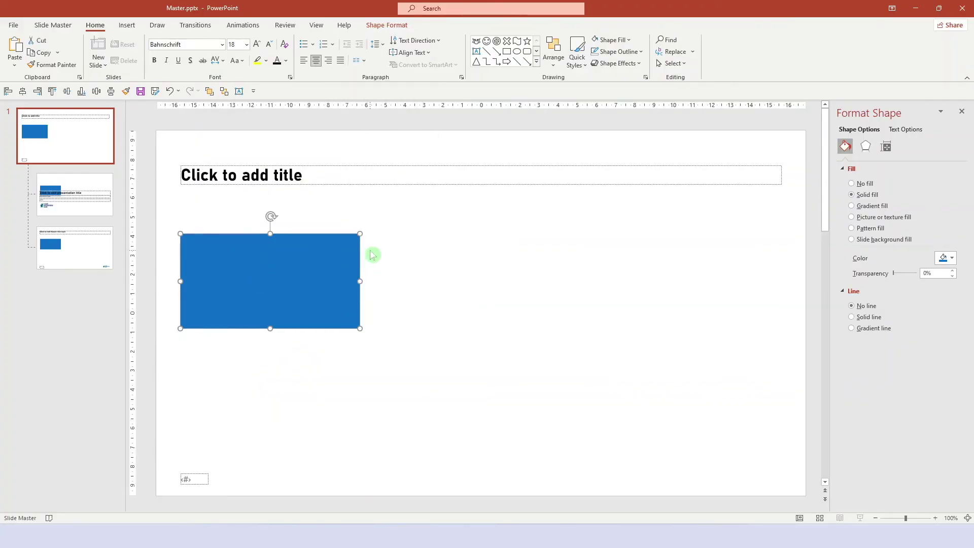
pyautogui.press('Delete')
pyautogui.click(343, 300)
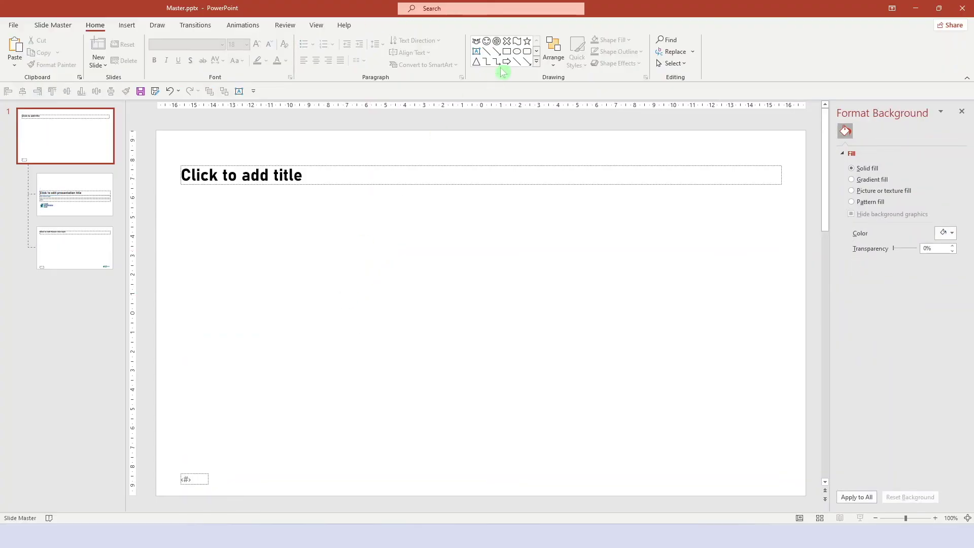
# Draw a test multiplication-sign shape and an oval, then delete both.
pyautogui.click(506, 40)
pyautogui.moveTo(336, 279); pyautogui.dragTo(419, 361)
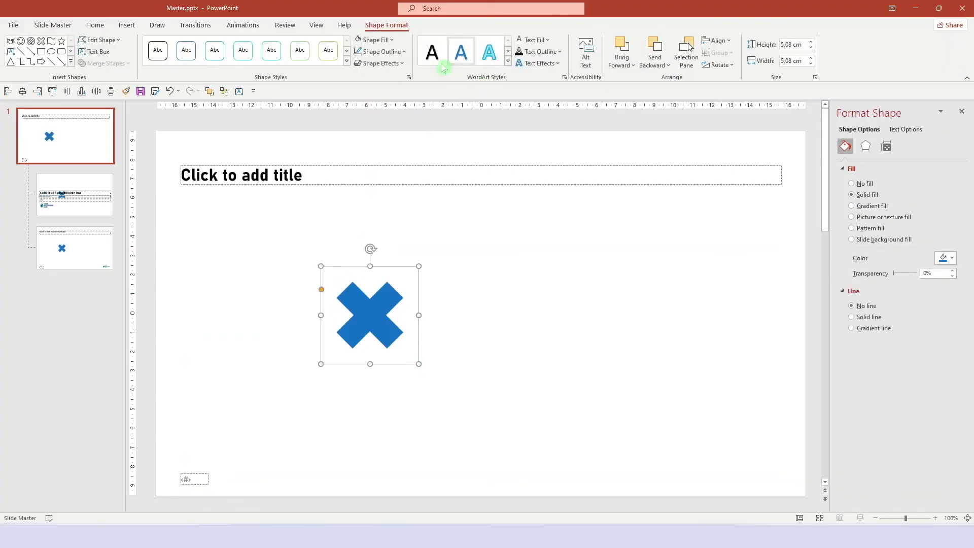
pyautogui.click(51, 51)
pyautogui.moveTo(538, 271); pyautogui.dragTo(583, 293)
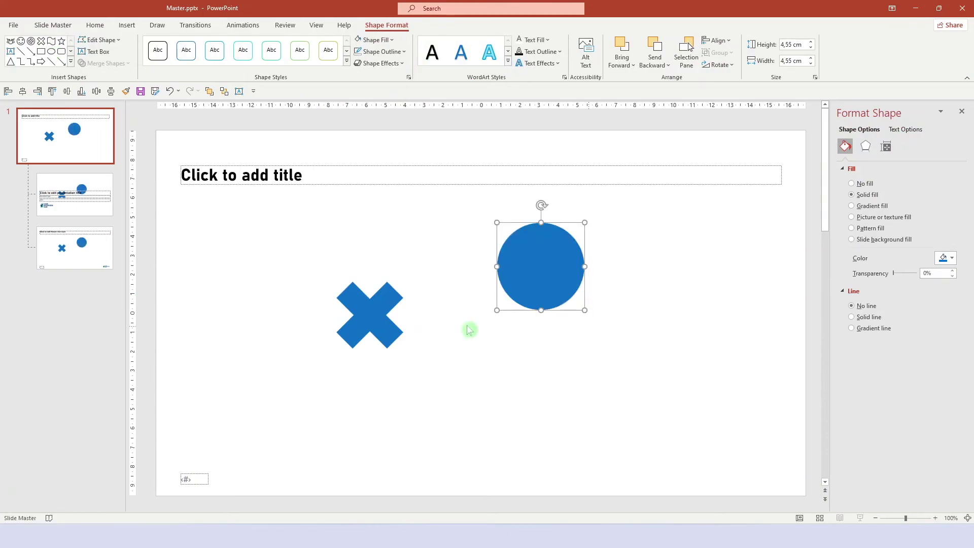
pyautogui.keyDown('shift'); pyautogui.click(376, 319); pyautogui.keyUp('shift')
pyautogui.press('Delete')
pyautogui.click(378, 322)
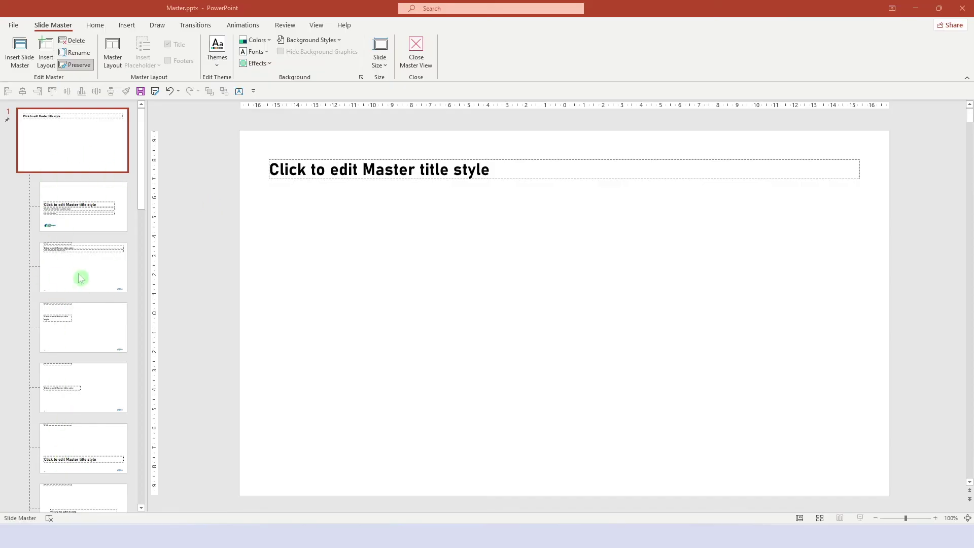
# Scroll the layout thumbnails past the quote layout to the side-panel layout with wider titles.
pyautogui.click(75, 378)
pyautogui.scroll(-3, 78, 390)
pyautogui.click(81, 375)
pyautogui.scroll(-5, 80, 374)
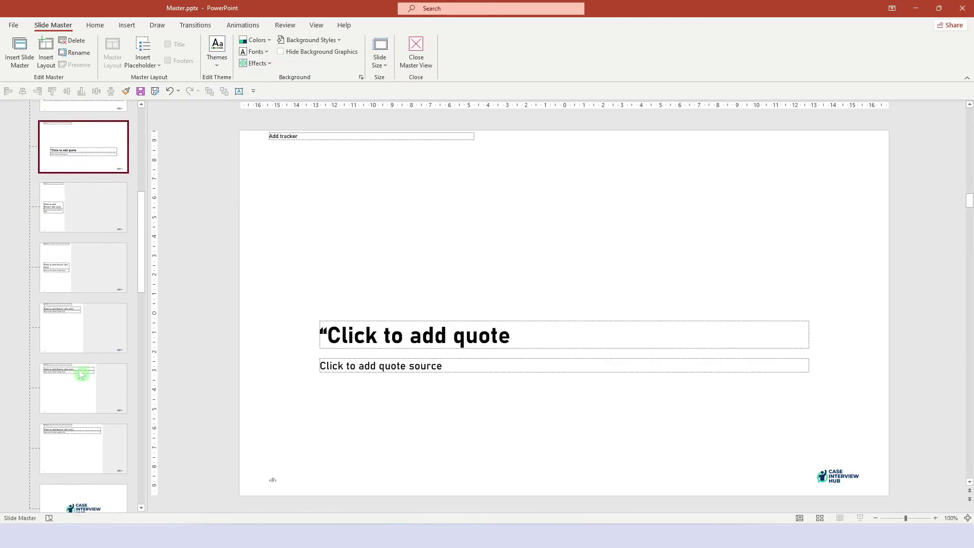
pyautogui.click(88, 330)
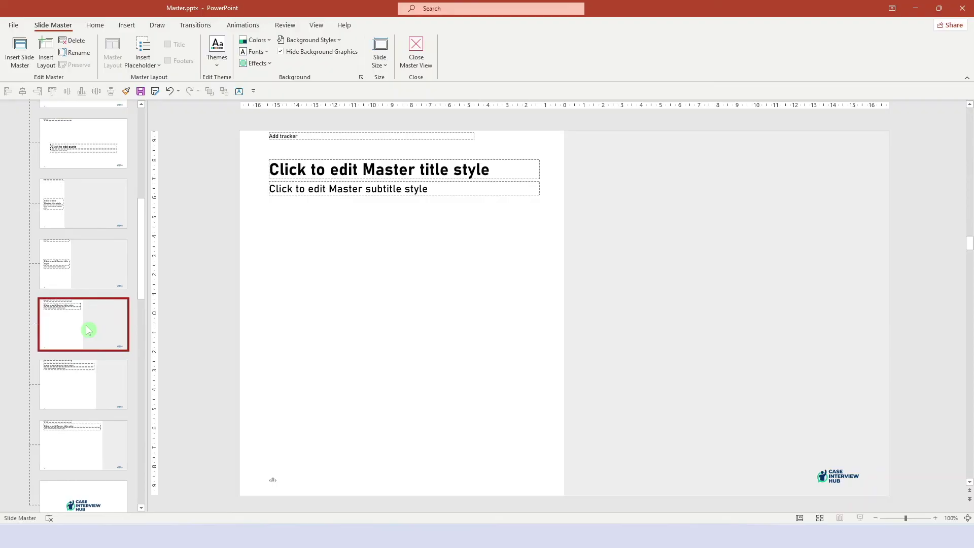
pyautogui.click(90, 445)
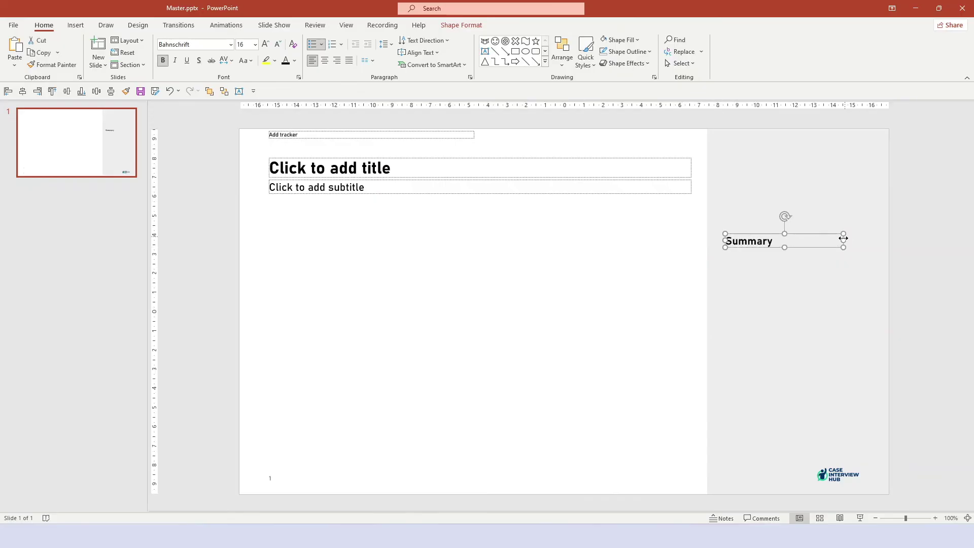
# Duplicate the Summary box, fill it with two paragraphs of Q1 2023 sales text, and adjust paragraph spacing.
pyautogui.hotkey('ctrl', 'd')
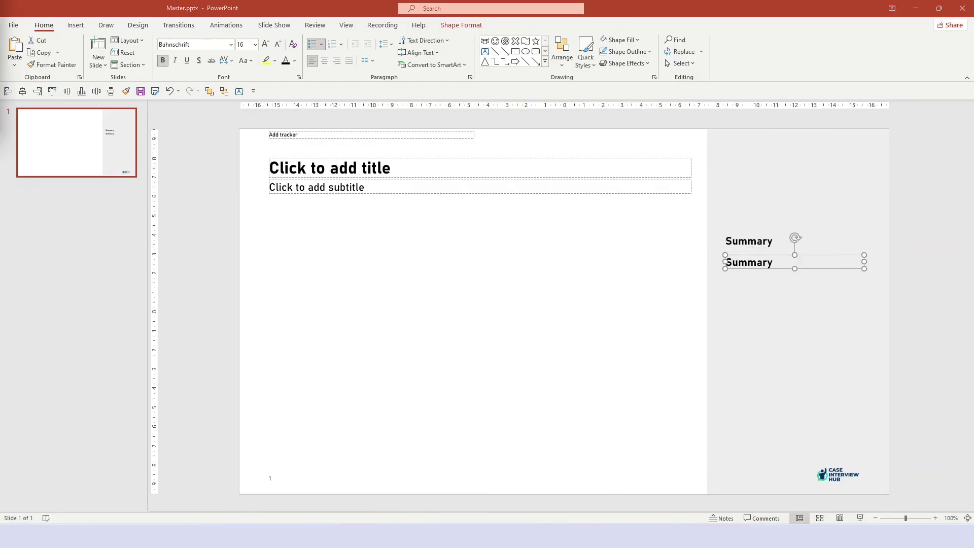
pyautogui.write('The sales figures for Q1 2023 exceeded expectations due to higher revenue from existing customers, primarily driven by better pricing')
pyautogui.press('Return')
pyautogui.write('This trend is expected to continue until the end of 2024 and will be supported by additional growth initiatives (esp. data-driven pricing)')
pyautogui.hotkey('ctrl', 'a')
pyautogui.click(470, 77)
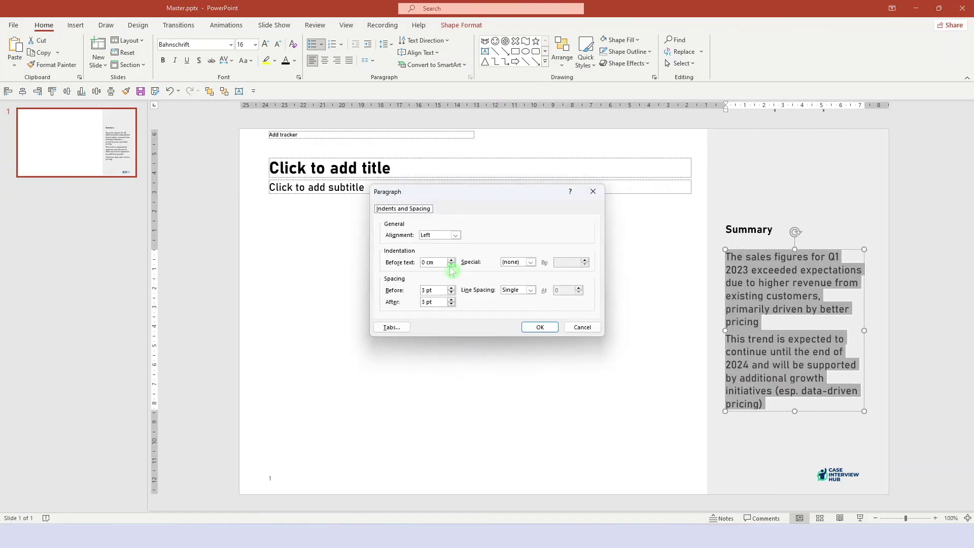
pyautogui.click(545, 322)
pyautogui.click(928, 329)
pyautogui.click(773, 402)
# Replace the text with an italic 'Would I rather be feared or loved?' quote and right-aligned attribution.
pyautogui.hotkey('ctrl', 'a')
pyautogui.write('“Would I rather be feared or loved? Easy. Both. I want people to be afraid of how much they love me.”')
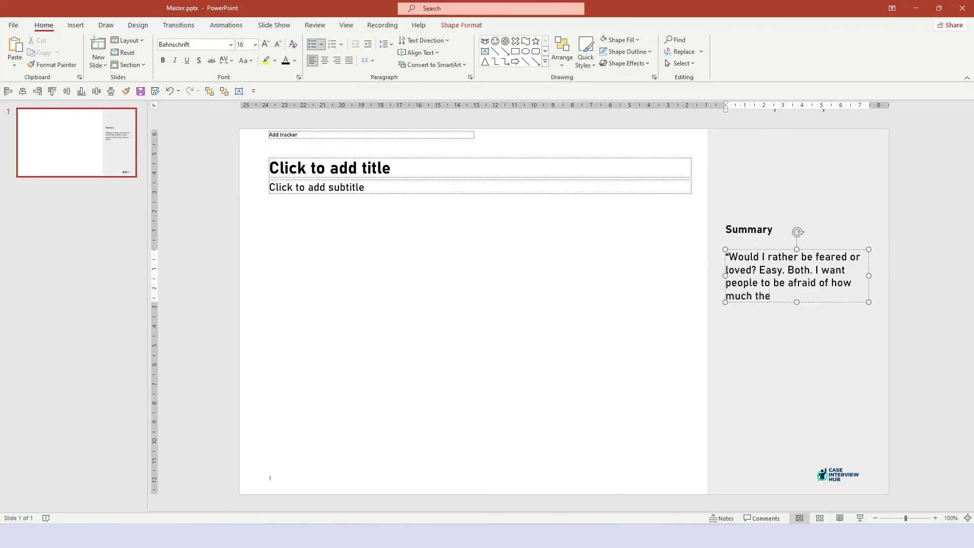
pyautogui.hotkey('ctrl', 'a')
pyautogui.hotkey('ctrl', 'i')
pyautogui.doubleClick(748, 351)
pyautogui.write('Michael Scott, Regional Manager')
pyautogui.hotkey('ctrl', 'r')
pyautogui.press('Return')
pyautogui.click(787, 429)
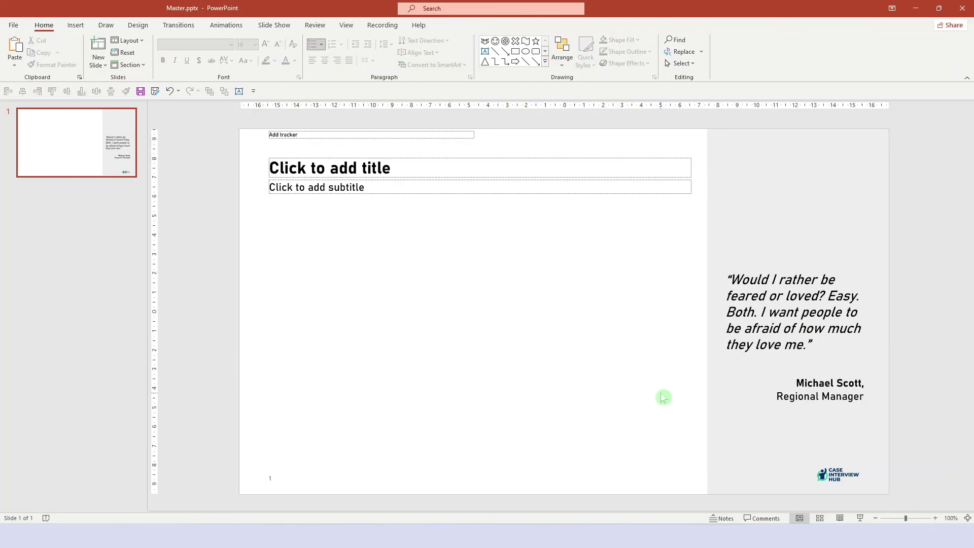
# Switch back to Slide Master view and open the dark master and a white side-panel layout.
pyautogui.click(349, 26)
pyautogui.click(158, 51)
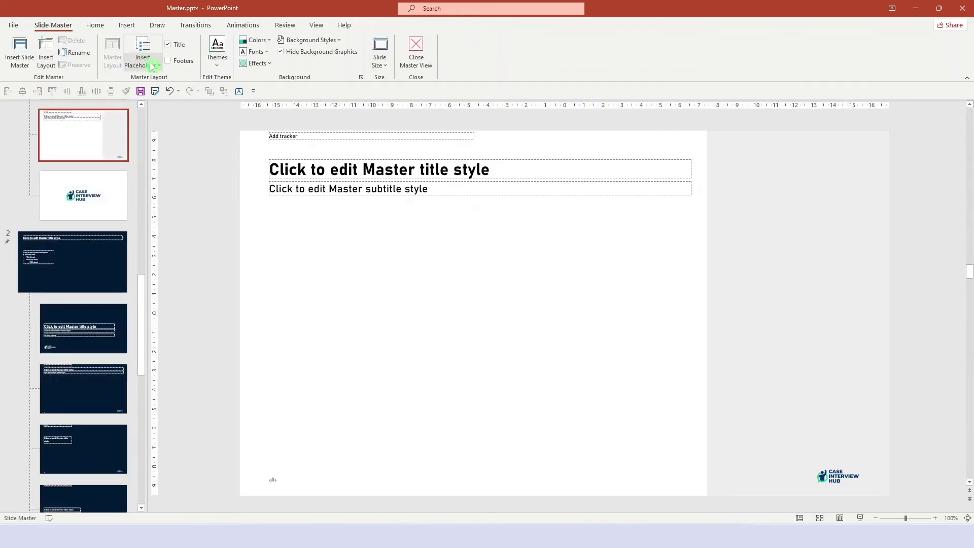
pyautogui.click(96, 269)
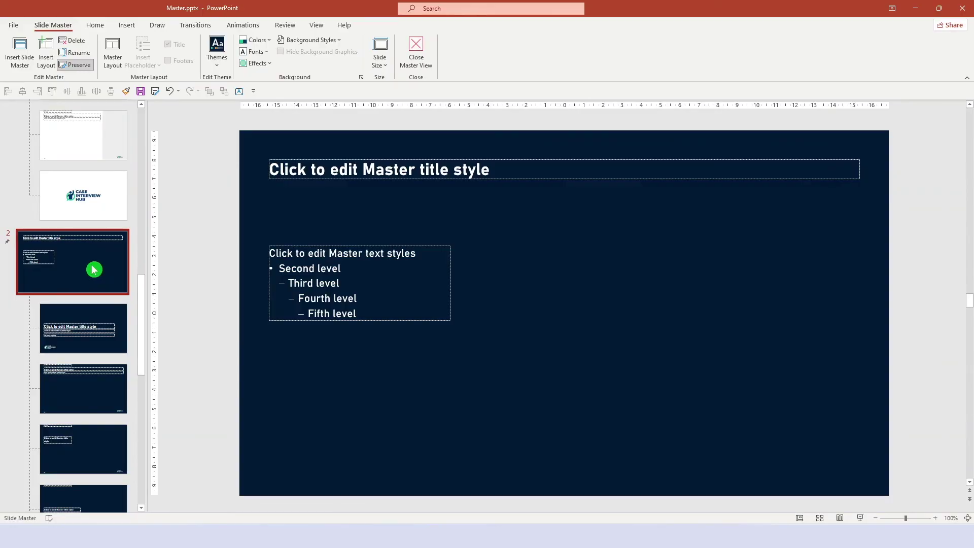
pyautogui.scroll(-10, 94, 269)
pyautogui.click(109, 429)
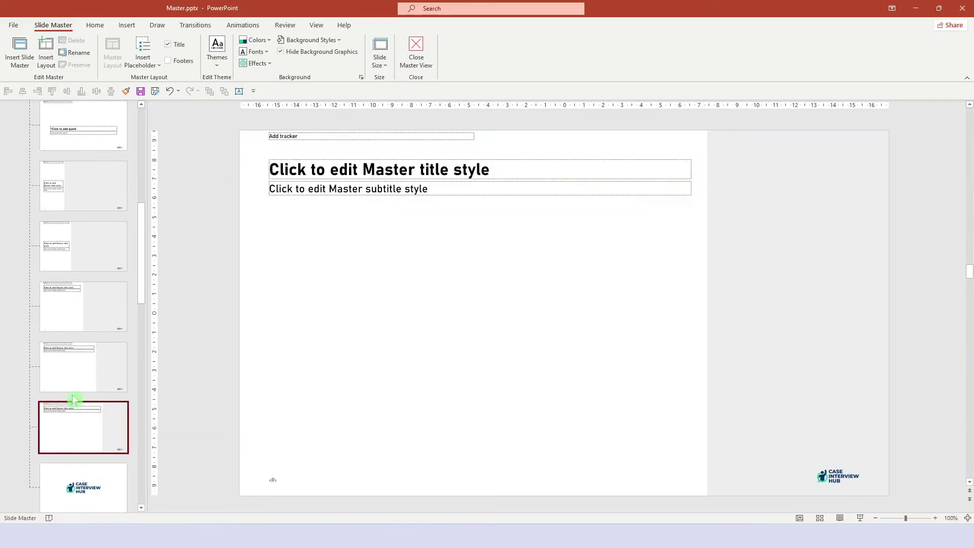
pyautogui.scroll(-10, 76, 405)
# Step through the dark master's layouts to the bottom-title layout, then scroll back up to the white title layout.
pyautogui.click(79, 266)
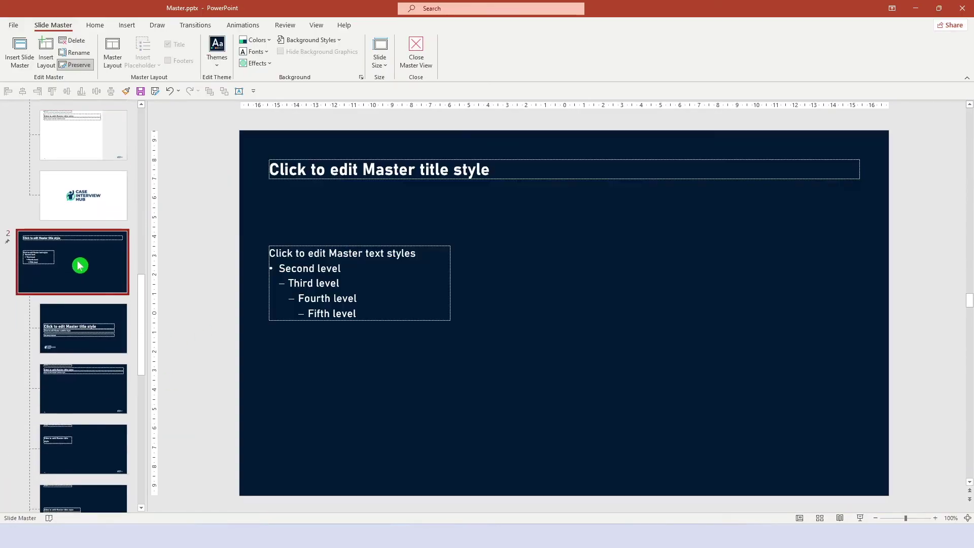
pyautogui.click(79, 265)
pyautogui.scroll(-3, 91, 254)
pyautogui.click(94, 242)
pyautogui.click(99, 303)
pyautogui.click(99, 364)
pyautogui.click(99, 436)
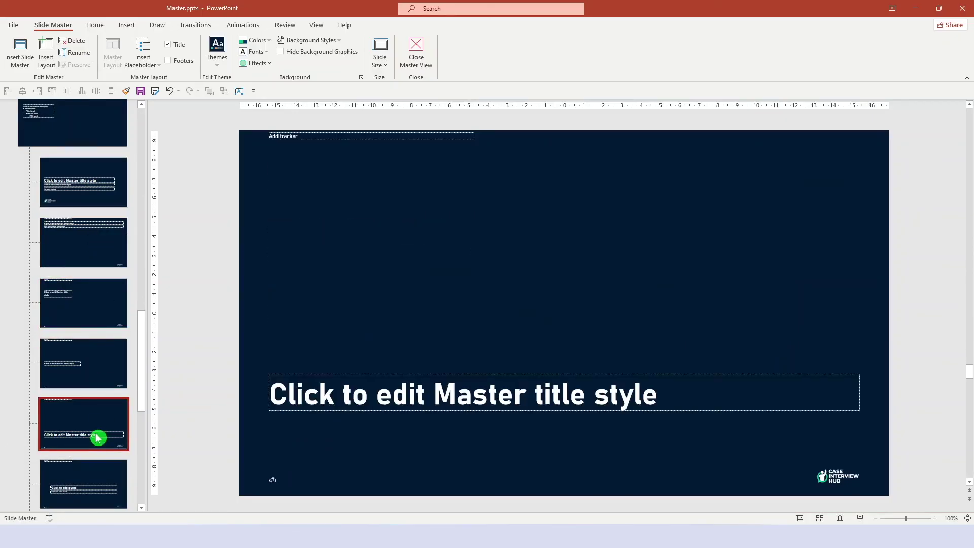
pyautogui.scroll(15, 98, 436)
pyautogui.click(100, 226)
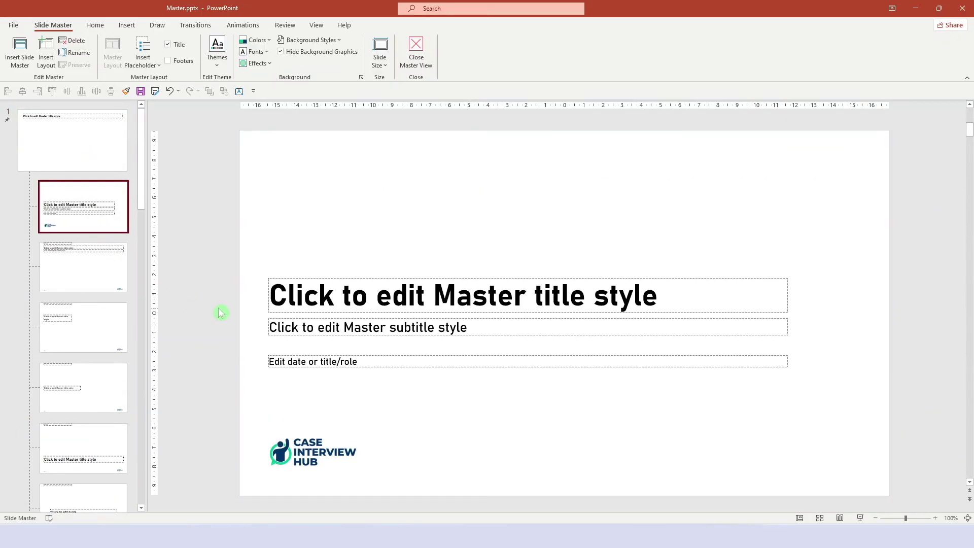